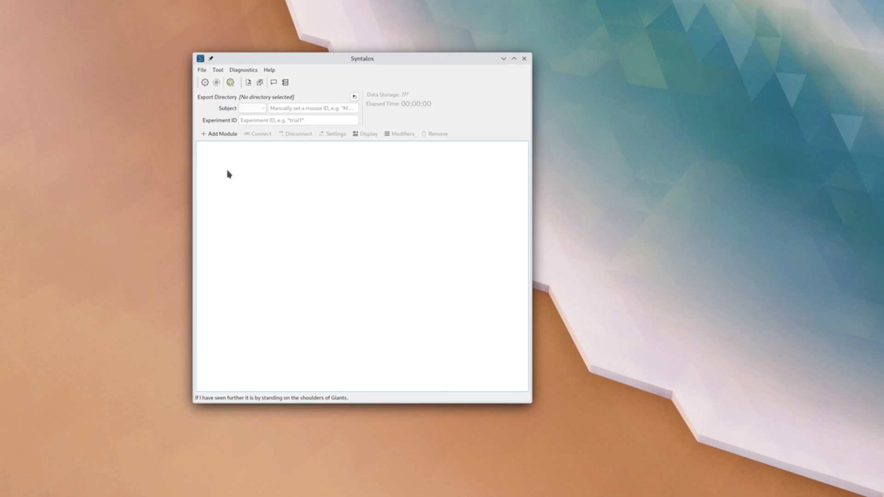
{"action": "left_click_drag", "start_coordinate": [228, 169], "coordinate": [505, 358]}
{"action": "left_click", "coordinate": [205, 74]}
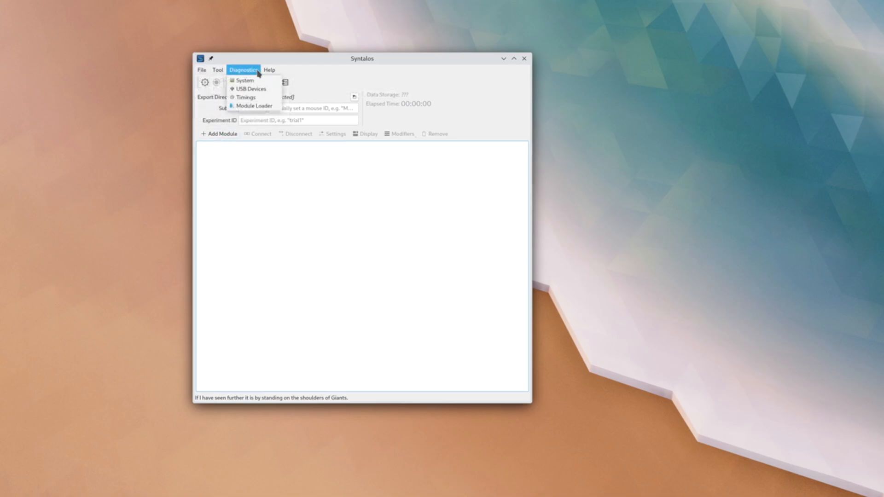
{"action": "left_click", "coordinate": [340, 64]}
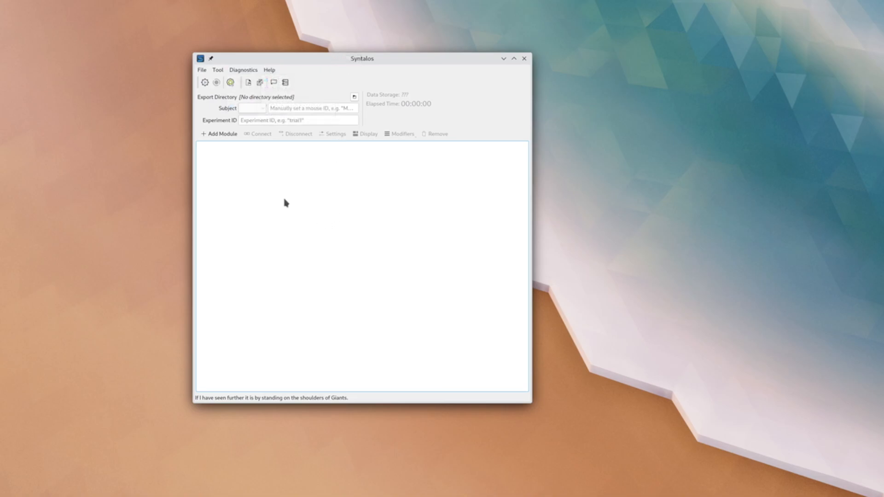
- Add a Devel: DataSource module from the development and testing category and move it up and left on the board
{"action": "left_click", "coordinate": [220, 134]}
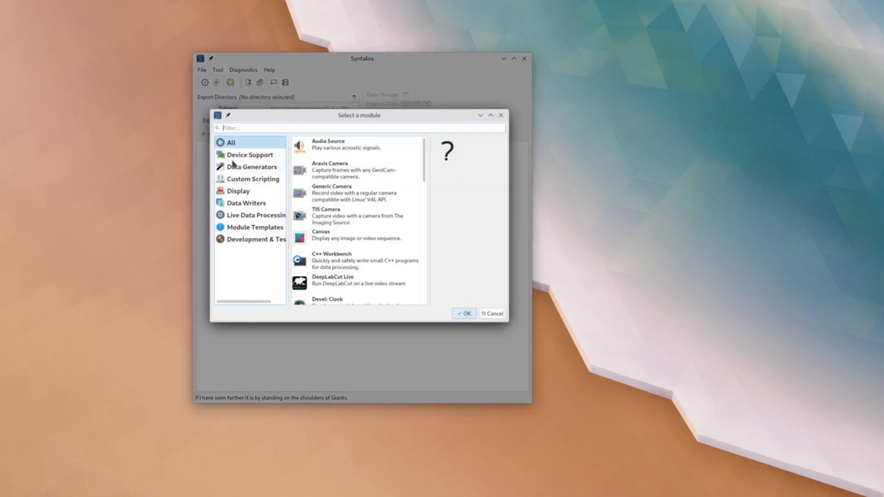
{"action": "mouse_move", "coordinate": [424, 162]}
{"action": "left_mouse_down"}
{"action": "mouse_move", "coordinate": [425, 173]}
{"action": "mouse_move", "coordinate": [424, 164]}
{"action": "left_mouse_up"}
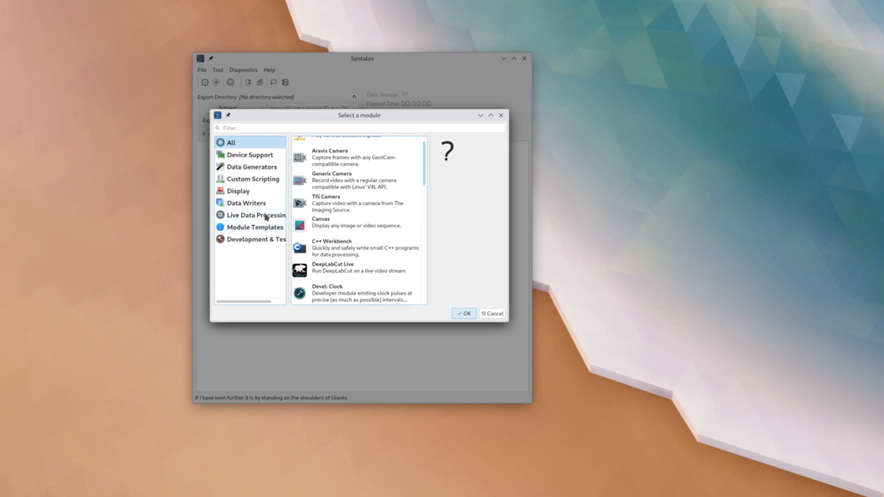
{"action": "left_click", "coordinate": [271, 239]}
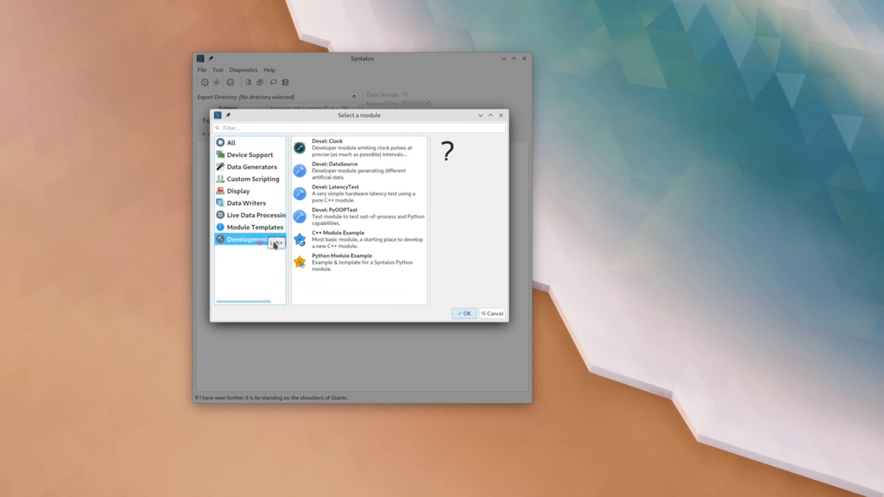
{"action": "double_click", "coordinate": [362, 182]}
{"action": "left_click", "coordinate": [384, 186]}
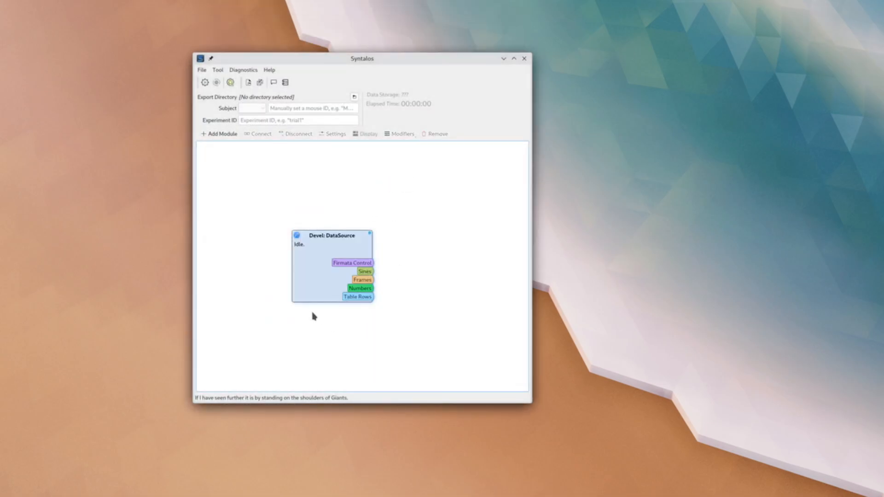
{"action": "left_click_drag", "start_coordinate": [309, 269], "coordinate": [265, 240]}
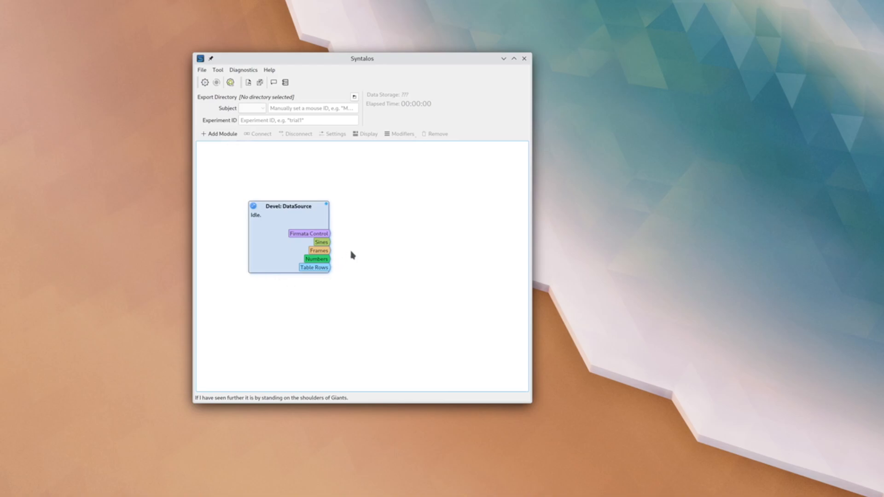
- Add a Canvas module and place it to the right of the DataSource module
{"action": "left_click", "coordinate": [218, 134]}
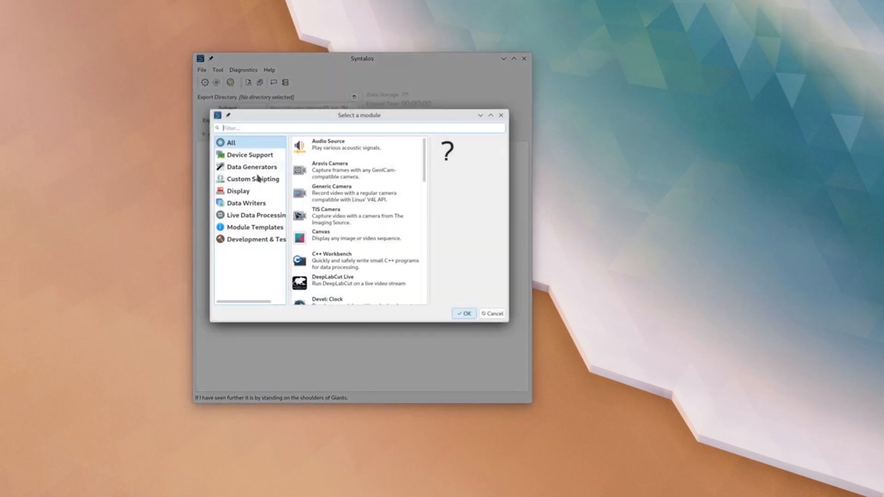
{"action": "left_click", "coordinate": [361, 240]}
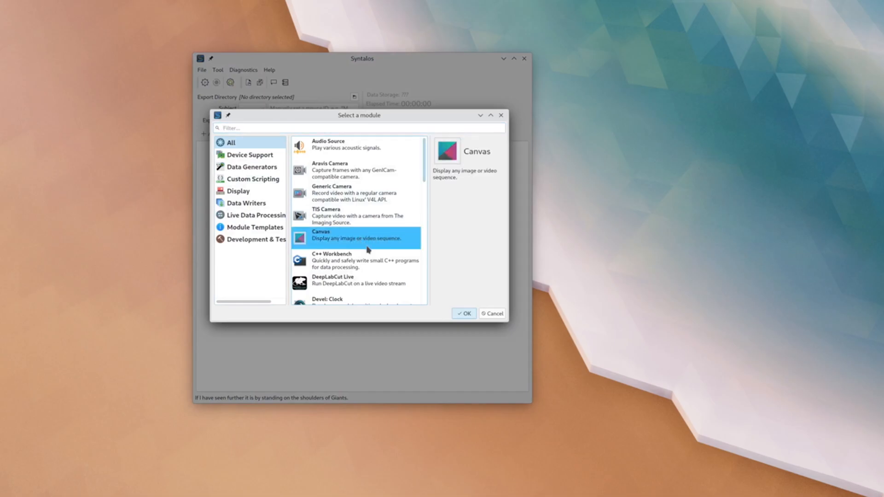
{"action": "left_click", "coordinate": [464, 314]}
{"action": "left_click_drag", "start_coordinate": [430, 249], "coordinate": [452, 217]}
{"action": "left_click", "coordinate": [429, 297]}
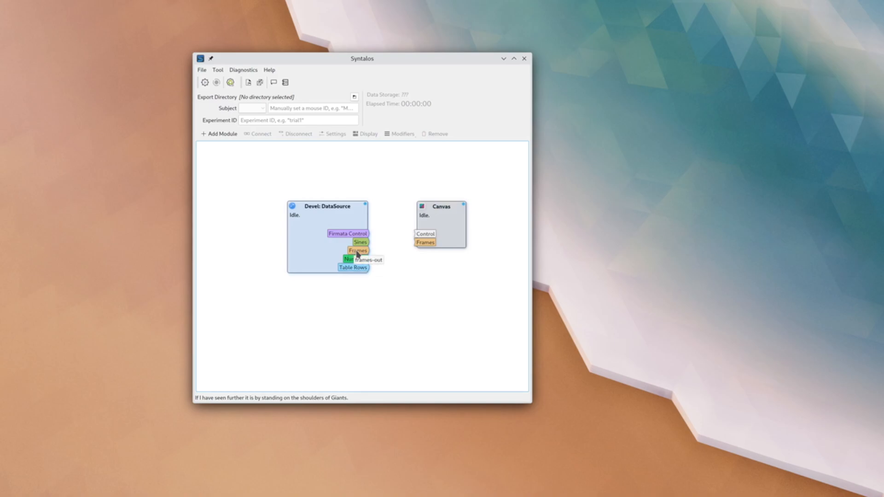
- Connect the DataSource Frames output to the Canvas Frames input, and remove that connection again
{"action": "left_click_drag", "start_coordinate": [358, 251], "coordinate": [424, 243]}
{"action": "left_click", "coordinate": [410, 288]}
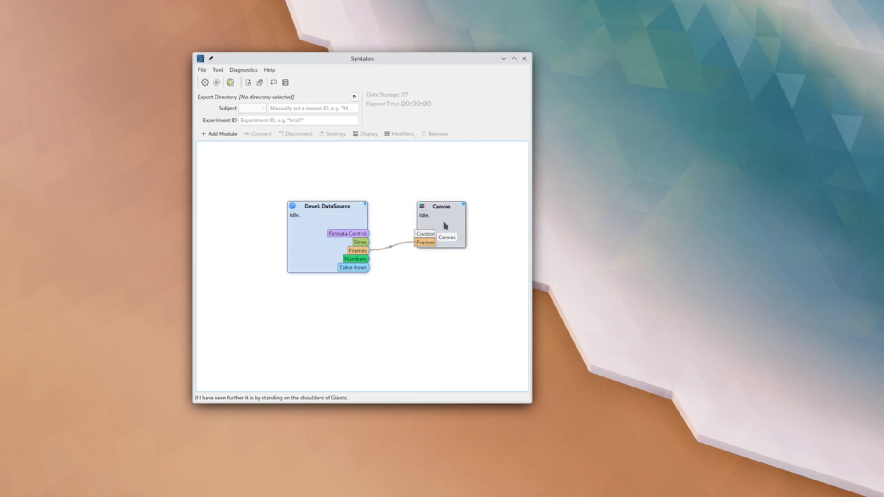
{"action": "left_click", "coordinate": [392, 249]}
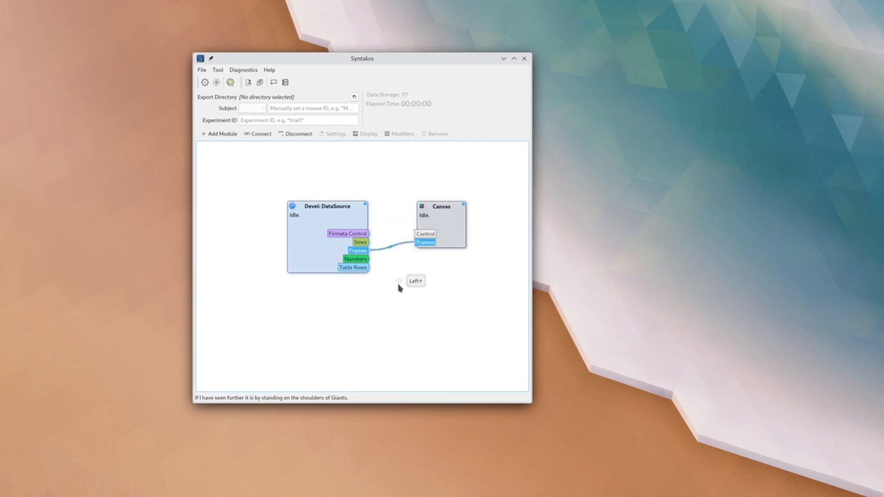
{"action": "left_click", "coordinate": [305, 138]}
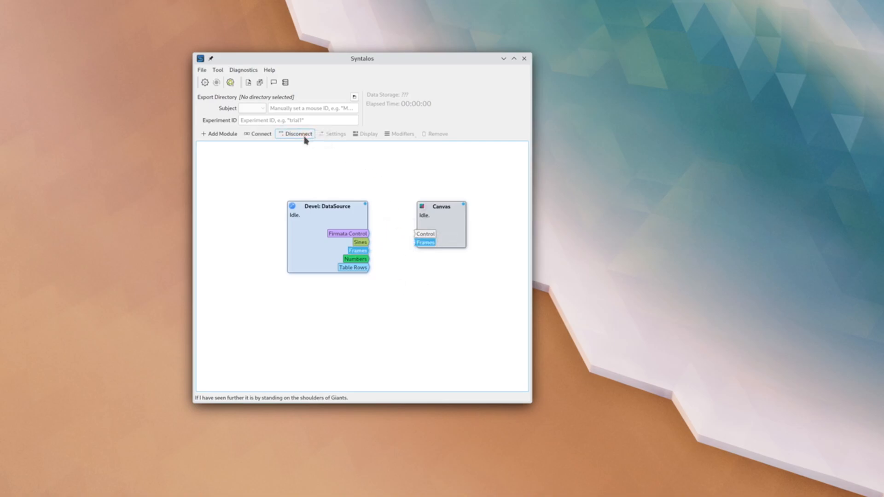
- Link the Frames output of DataSource to the Frames input of Canvas and select the Canvas module
{"action": "left_click", "coordinate": [366, 252]}
{"action": "left_click_drag", "start_coordinate": [366, 252], "coordinate": [426, 245]}
{"action": "left_click", "coordinate": [259, 135]}
{"action": "left_click", "coordinate": [428, 216]}
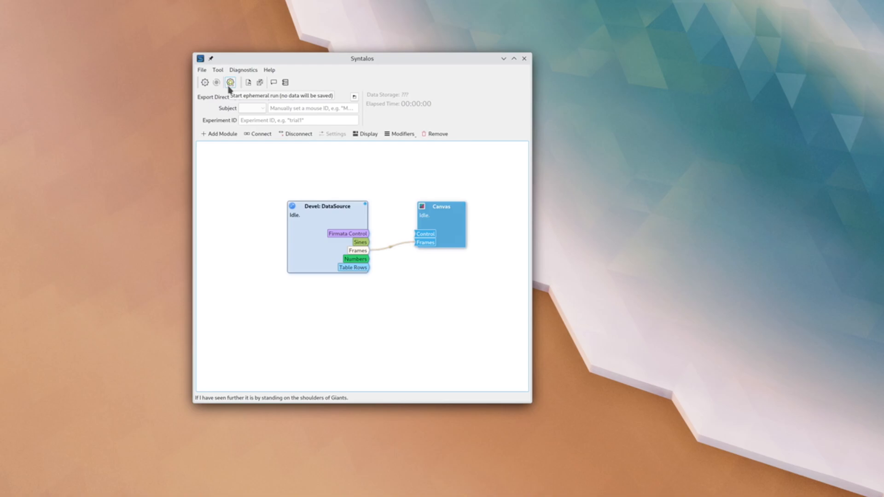
- Start an ephemeral run and show the Canvas module's display window, placing it beside the main window
{"action": "left_click", "coordinate": [229, 86]}
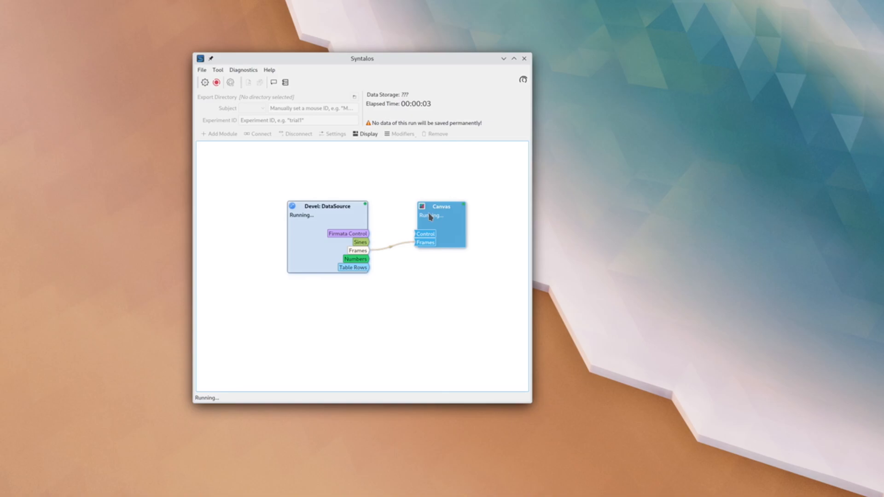
{"action": "left_click", "coordinate": [401, 185]}
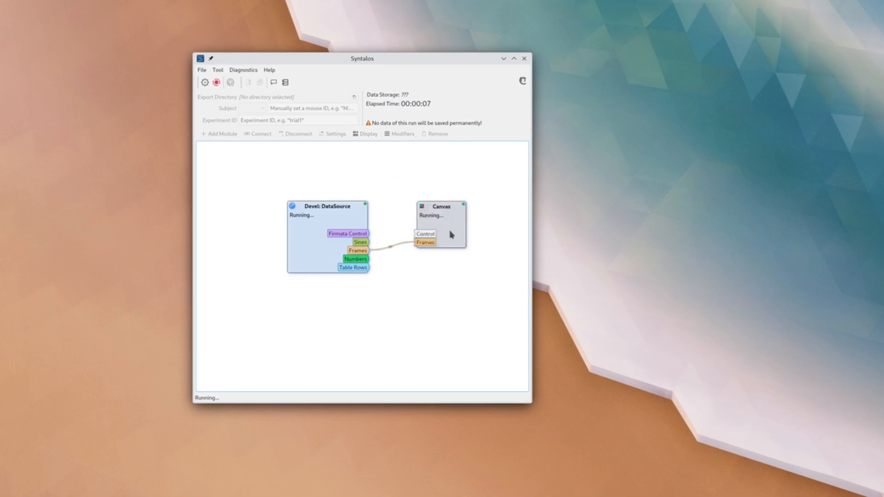
{"action": "left_click", "coordinate": [450, 235]}
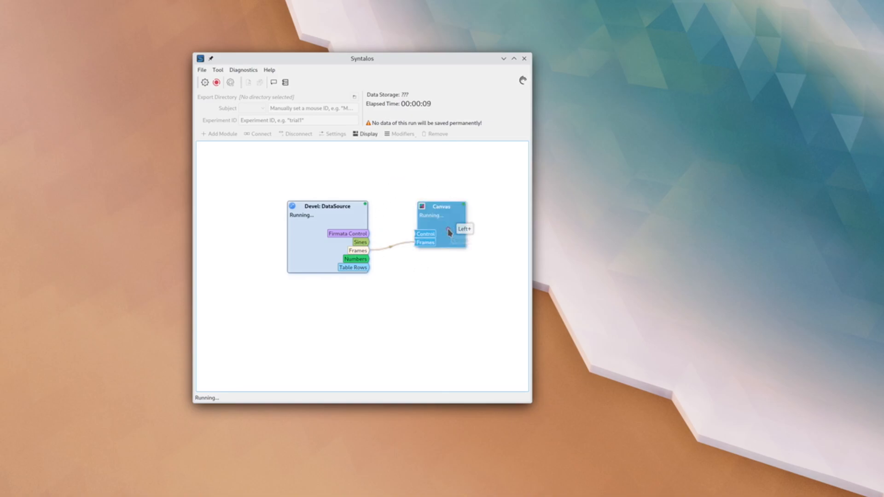
{"action": "left_click", "coordinate": [365, 134]}
{"action": "left_click_drag", "start_coordinate": [147, 0], "coordinate": [610, 137]}
{"action": "left_click", "coordinate": [499, 230]}
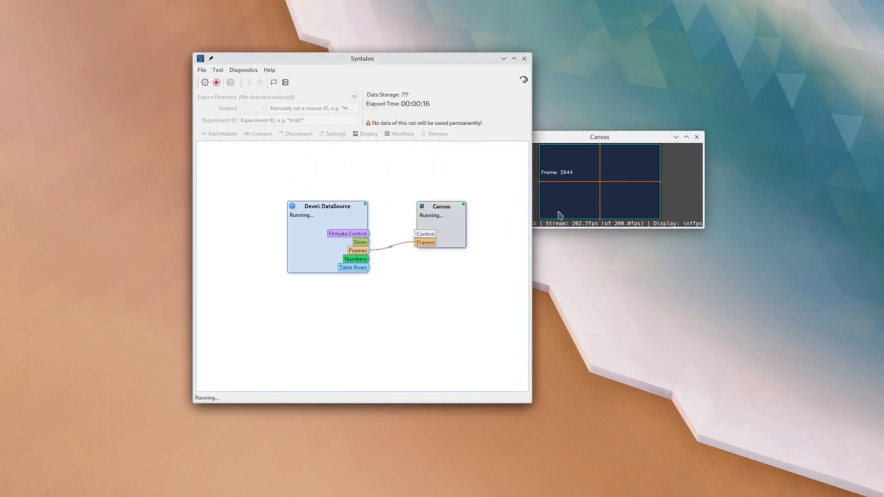
{"action": "left_click", "coordinate": [569, 210]}
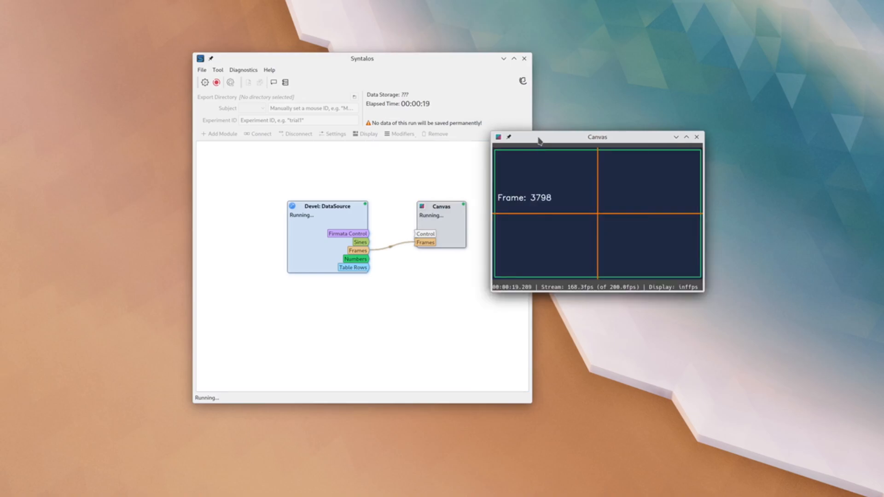
{"action": "left_click_drag", "start_coordinate": [538, 137], "coordinate": [588, 154]}
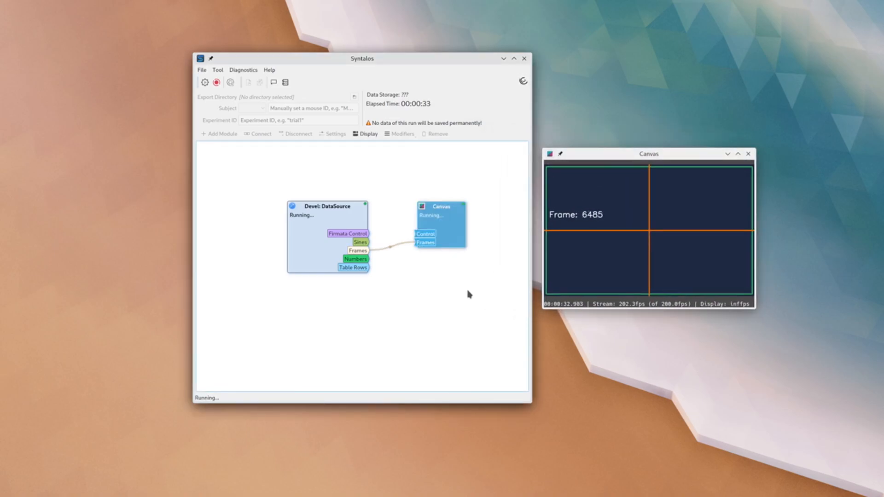
- Close the Canvas display window, reopen it from its module and place it beside the main window
{"action": "left_click", "coordinate": [747, 153]}
{"action": "double_click", "coordinate": [452, 227]}
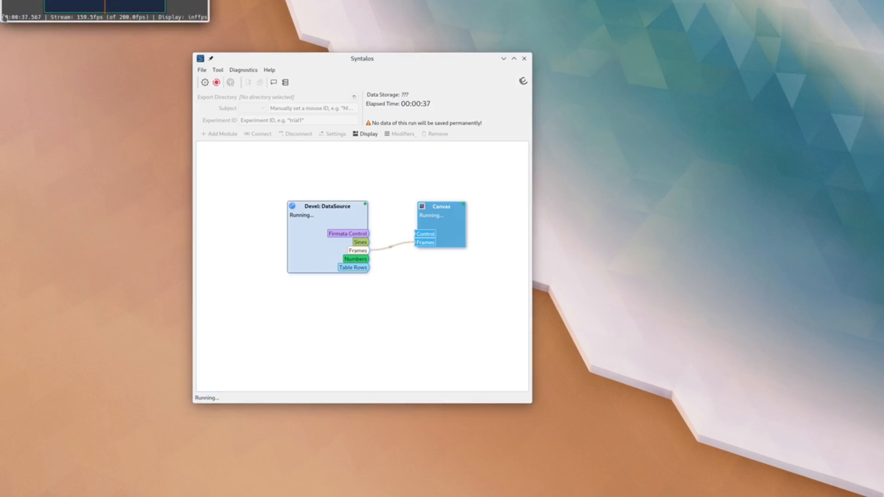
{"action": "left_click_drag", "start_coordinate": [64, 0], "coordinate": [599, 137]}
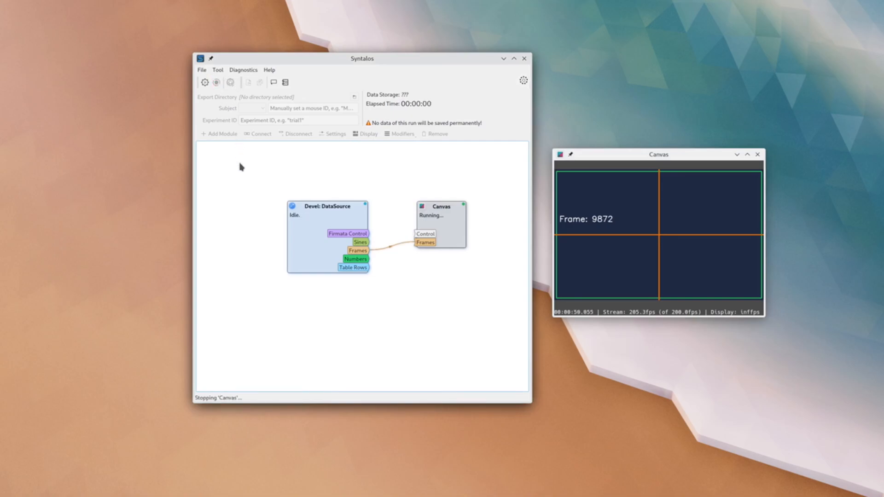
- Add a Video Recorder module below Canvas and connect the DataSource Frames output to its Frames input
{"action": "left_click", "coordinate": [221, 137]}
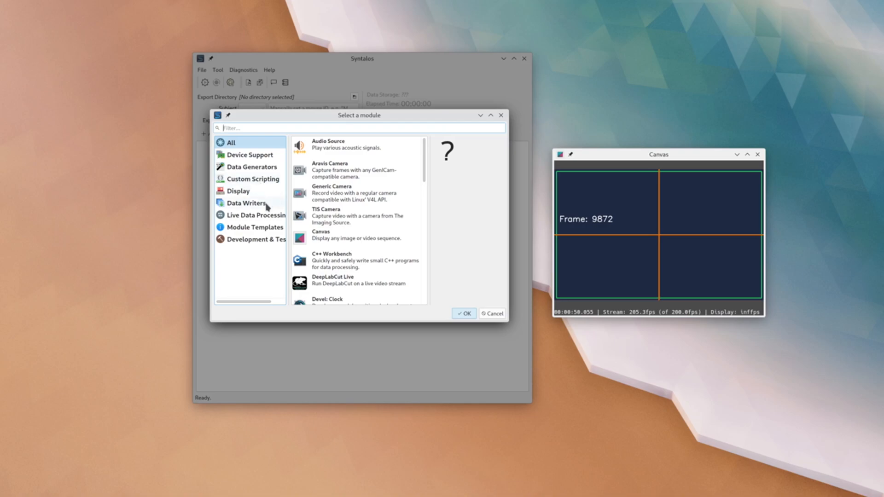
{"action": "left_click", "coordinate": [268, 204]}
{"action": "left_click", "coordinate": [362, 197]}
{"action": "left_click", "coordinate": [362, 197]}
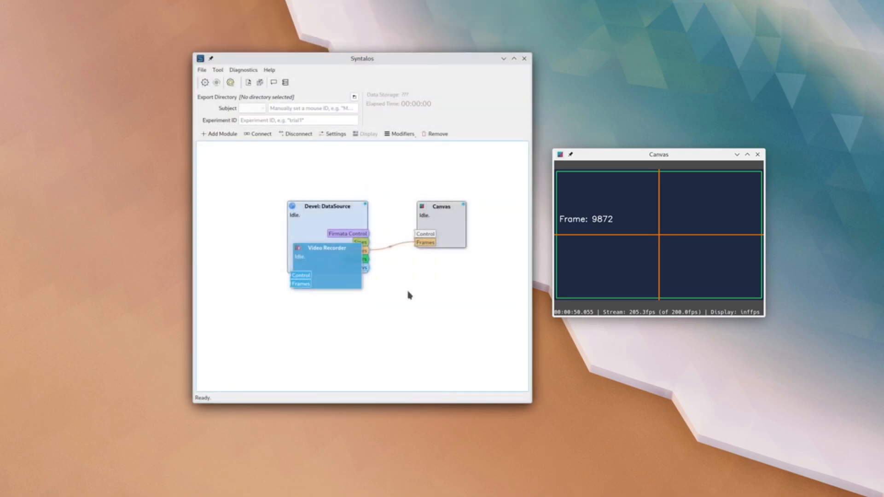
{"action": "left_click_drag", "start_coordinate": [318, 266], "coordinate": [416, 279]}
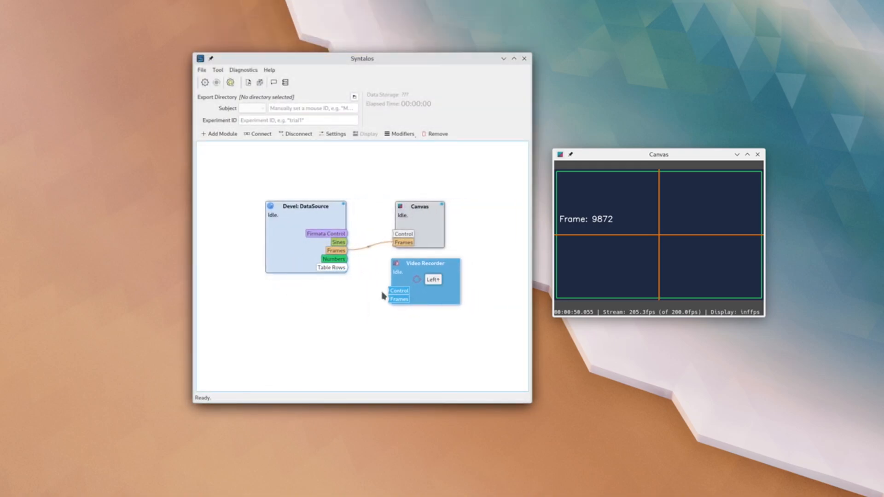
{"action": "left_click_drag", "start_coordinate": [338, 250], "coordinate": [394, 302]}
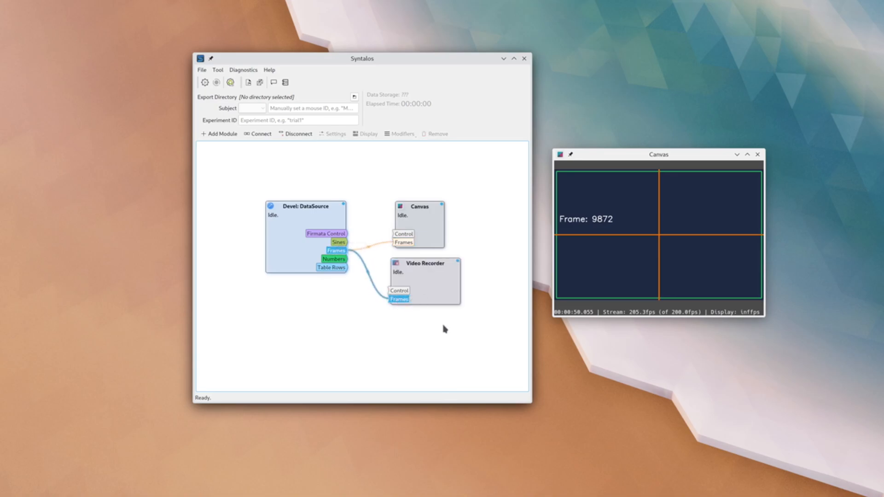
{"action": "left_click", "coordinate": [371, 259]}
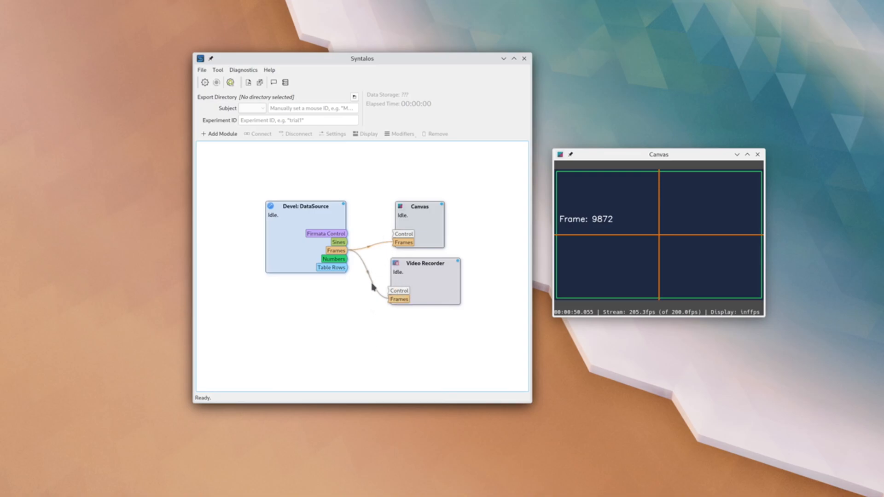
- Try to connect the TIS Camera Video output to the Canvas Frames input, disconnecting DataSource from Canvas to free it
{"action": "left_click_drag", "start_coordinate": [340, 313], "coordinate": [398, 243]}
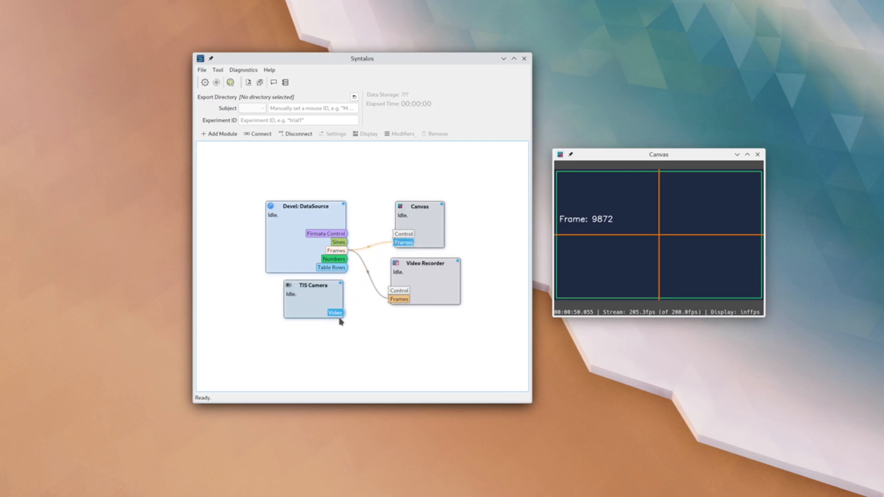
{"action": "left_click_drag", "start_coordinate": [338, 314], "coordinate": [383, 259]}
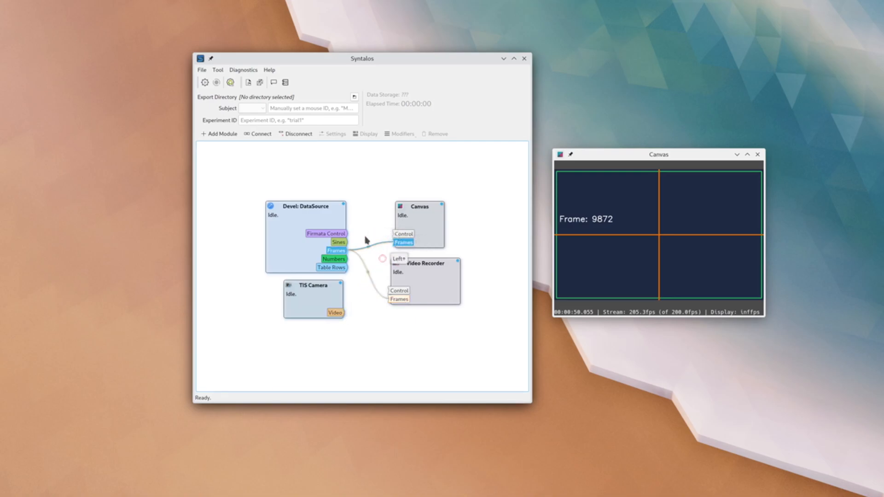
{"action": "left_click", "coordinate": [296, 134]}
{"action": "left_click_drag", "start_coordinate": [335, 313], "coordinate": [400, 242]}
- Remove the TIS Camera module from the board
{"action": "left_click", "coordinate": [360, 198]}
{"action": "left_click", "coordinate": [313, 297]}
{"action": "left_click", "coordinate": [436, 134]}
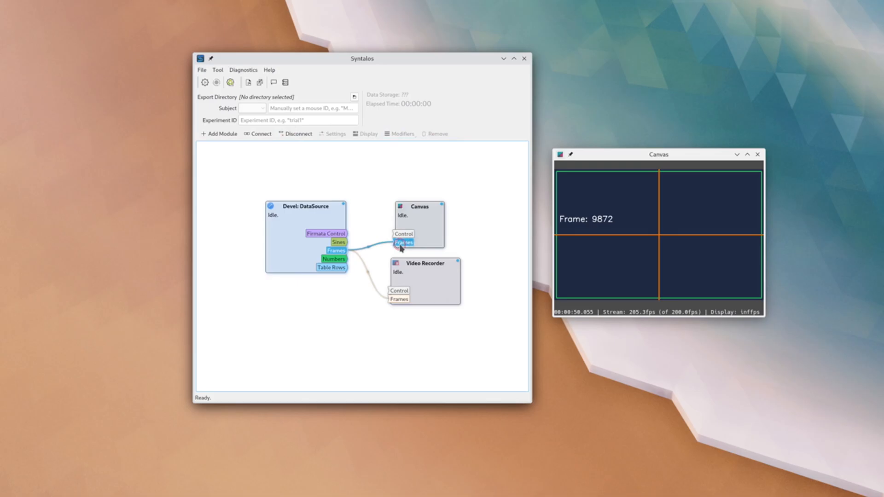
- Save the project as a new configuration file named AwesomeProject2
{"action": "left_click", "coordinate": [205, 74]}
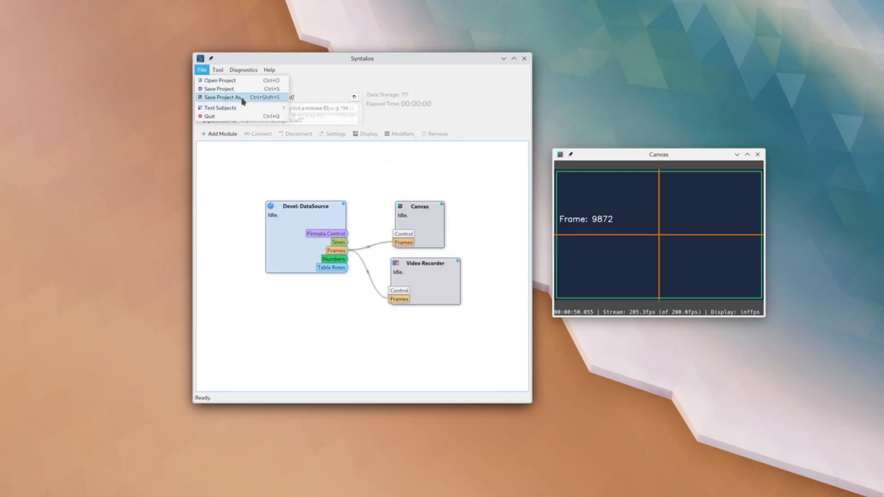
{"action": "left_click", "coordinate": [222, 97]}
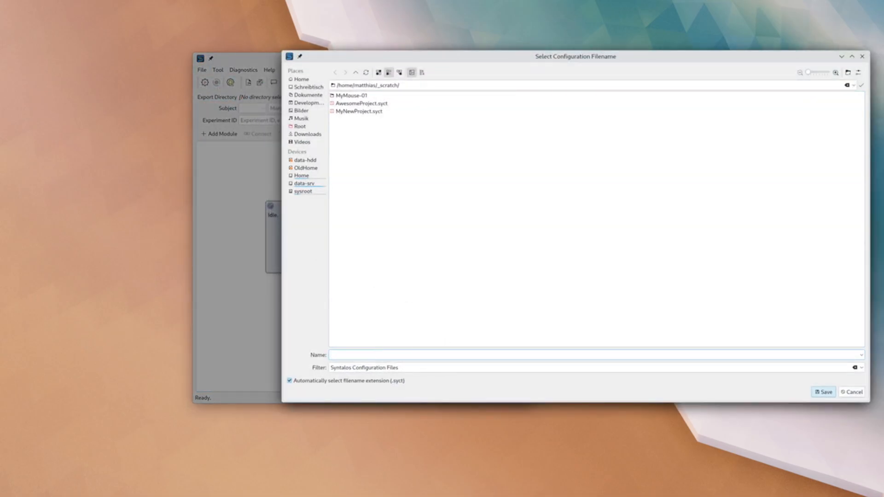
{"action": "left_click", "coordinate": [832, 394]}
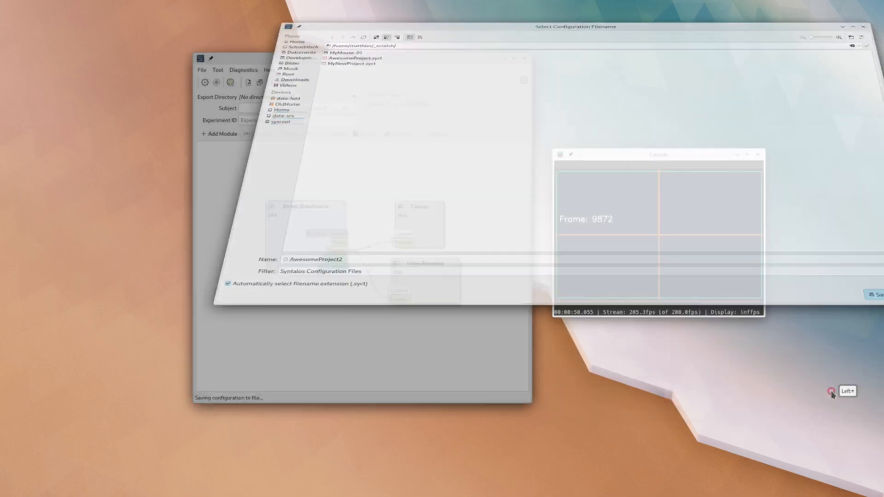
- Open the saved project file AwesomeProject2.syct
{"action": "left_click", "coordinate": [201, 69]}
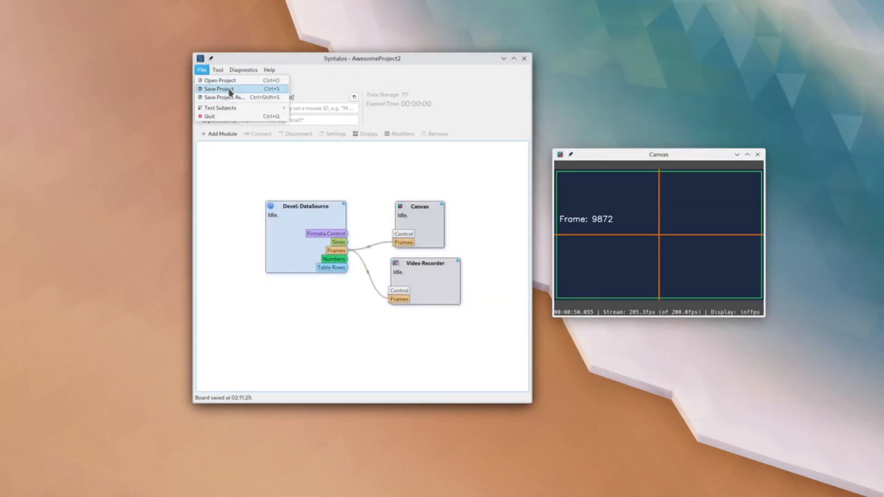
{"action": "left_click", "coordinate": [228, 83]}
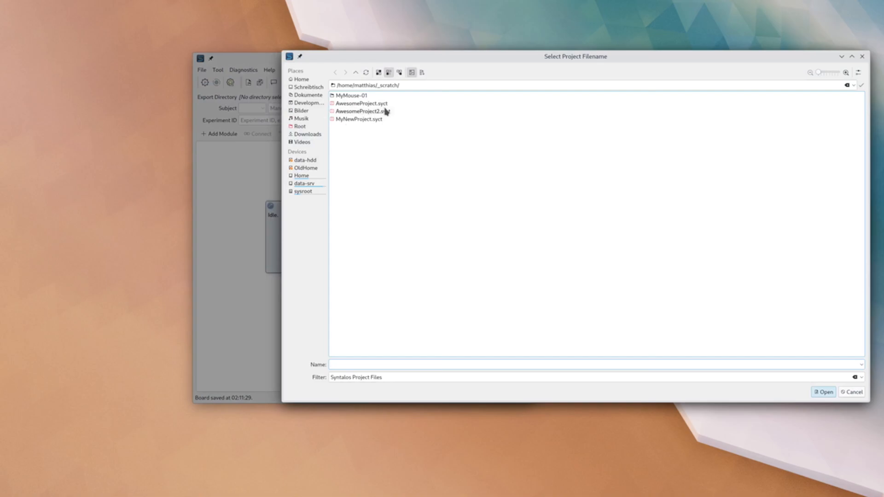
{"action": "double_click", "coordinate": [386, 111]}
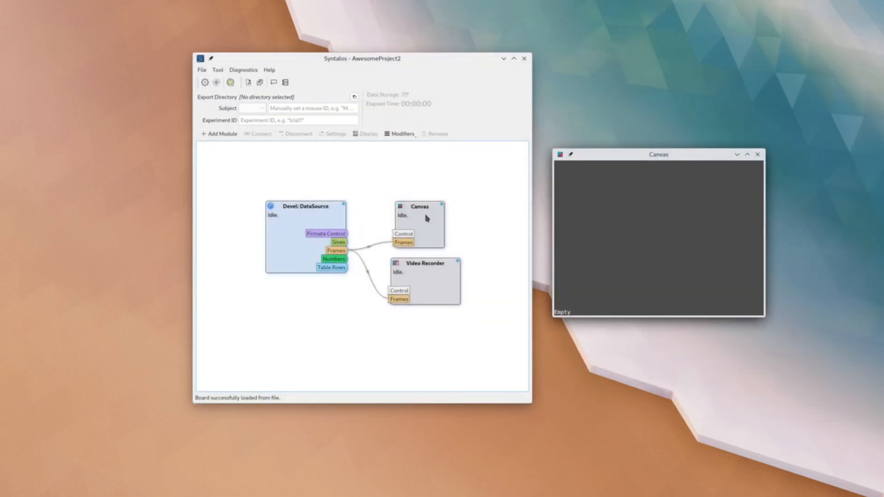
- Create a new folder named Data inside _scratch and set it as the export directory
{"action": "left_click", "coordinate": [354, 97]}
{"action": "left_click", "coordinate": [670, 315]}
{"action": "type", "text": "Data"}
{"action": "key", "text": "Return"}
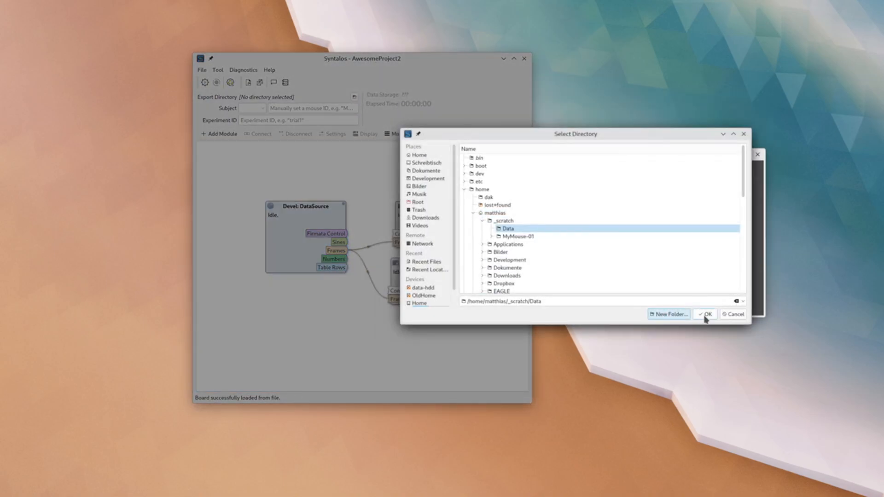
{"action": "left_click", "coordinate": [705, 315]}
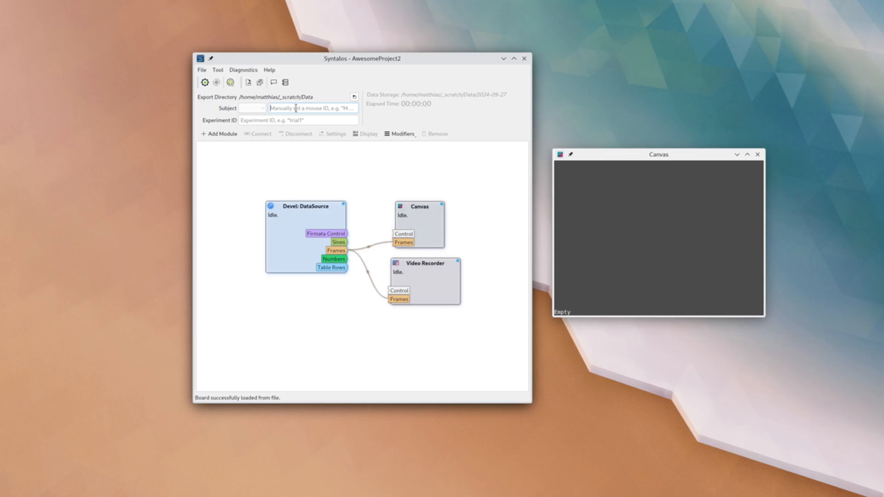
- Set the subject ID to MyMouse-01 and the experiment ID to TestTrial
{"action": "type", "text": "My"}
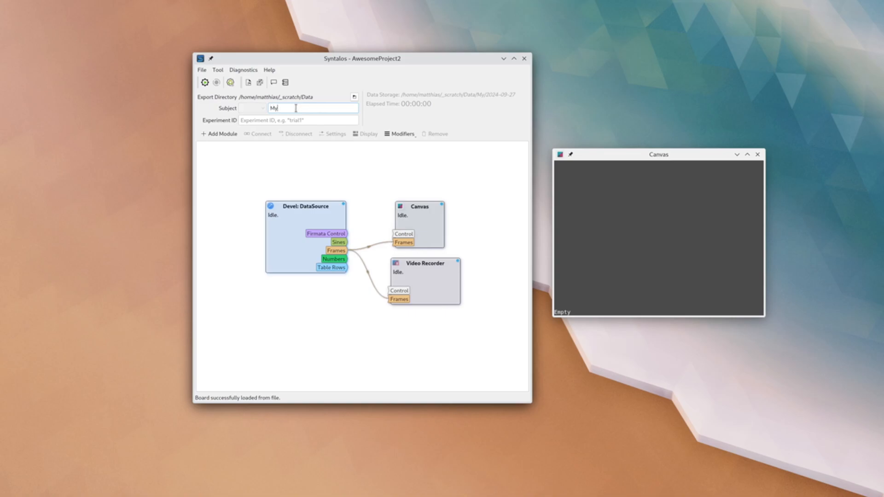
{"action": "type", "text": "Mouse-01"}
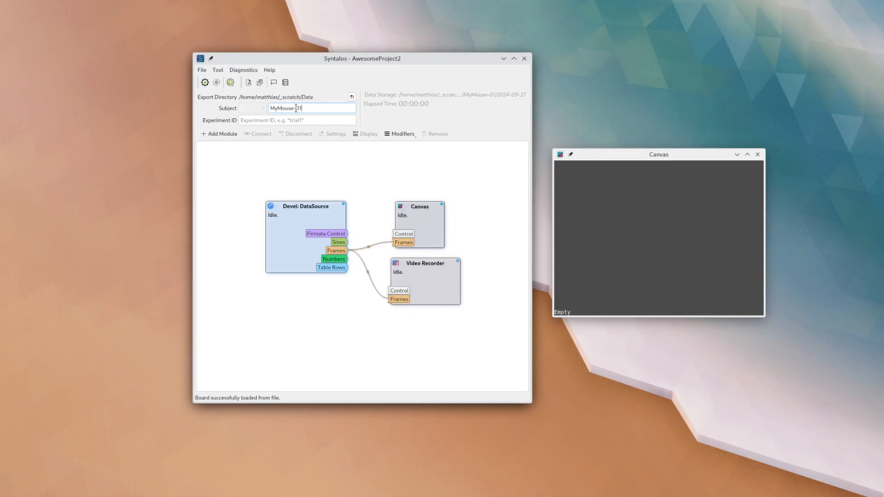
{"action": "key", "text": "Tab"}
{"action": "type", "text": "TestTrial"}
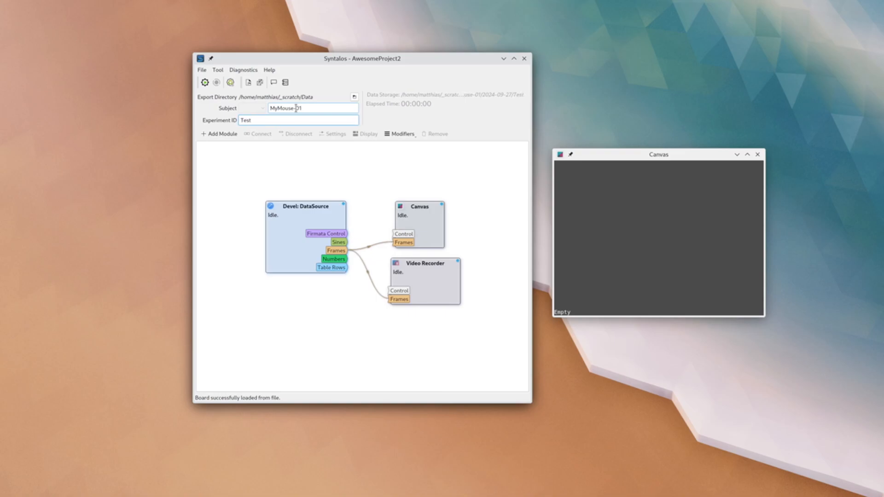
- Record a short run of the board for about 10 seconds and stop it
{"action": "left_click", "coordinate": [204, 83]}
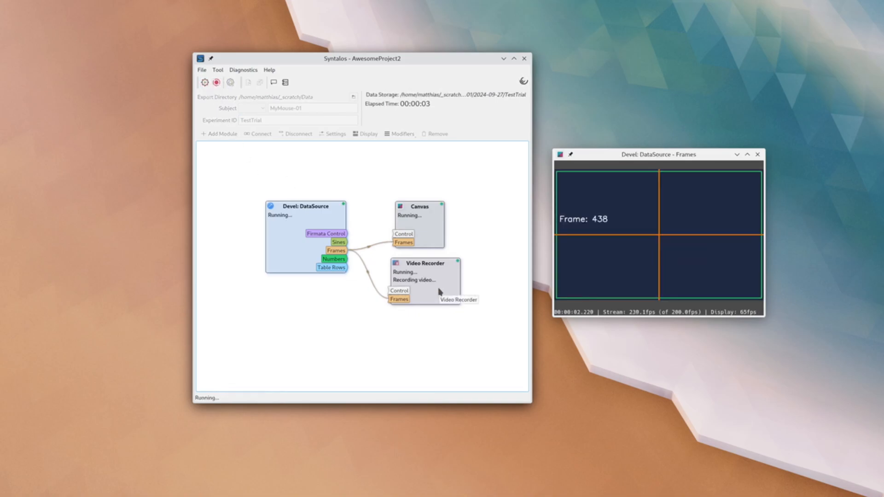
{"action": "left_click", "coordinate": [218, 83]}
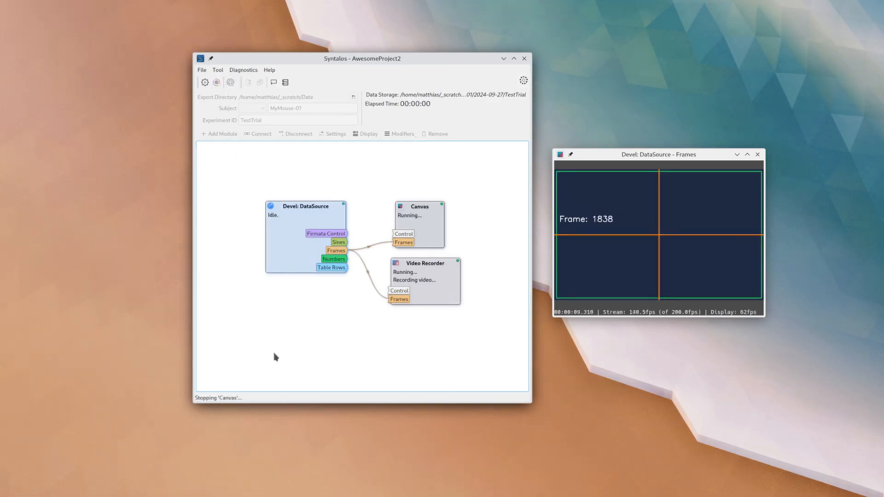
- Switch to the Dolphin file manager, browse to the recorded TestTrial folder and inspect its attributes.toml file in Kate
{"action": "key", "text": "alt+Tab"}
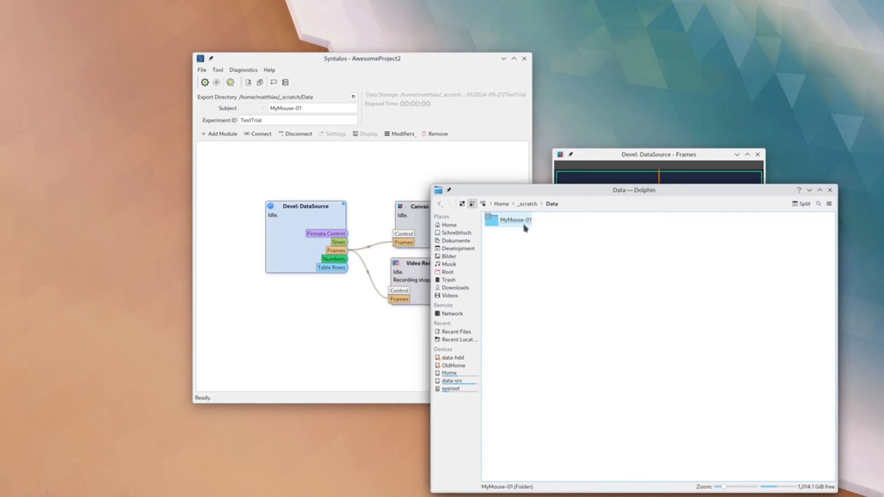
{"action": "double_click", "coordinate": [524, 227]}
{"action": "double_click", "coordinate": [520, 225]}
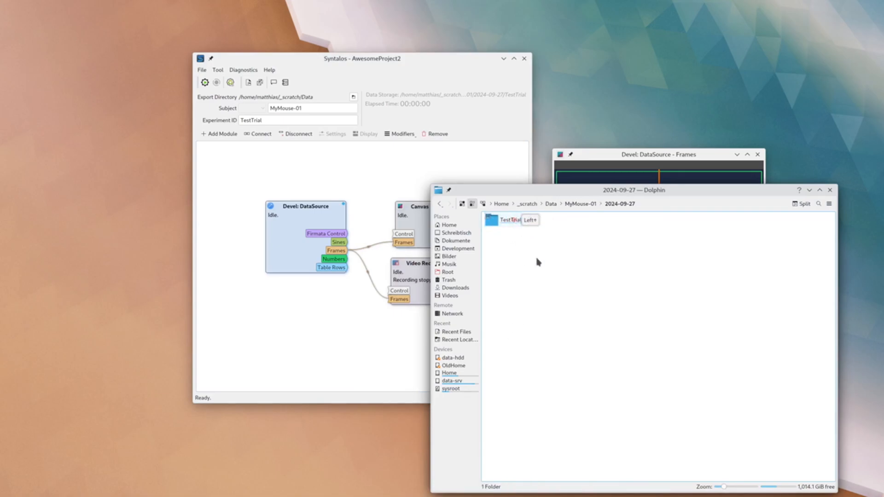
{"action": "double_click", "coordinate": [514, 224]}
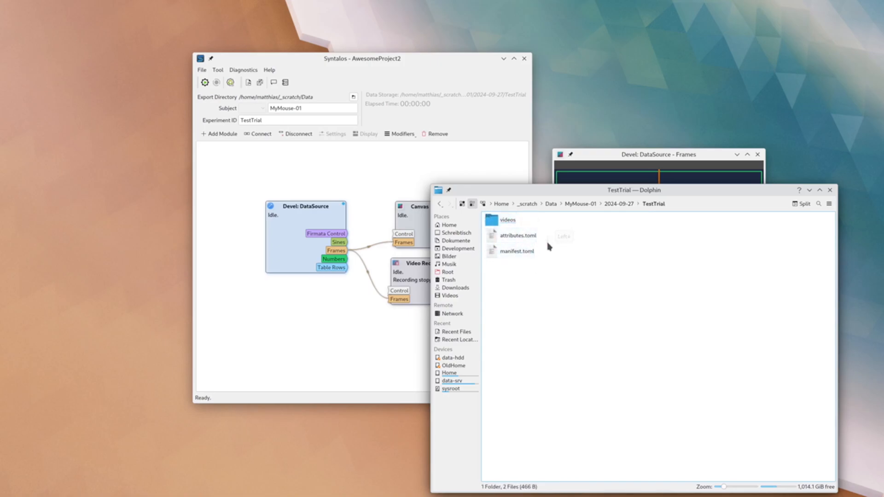
{"action": "left_click", "coordinate": [528, 237]}
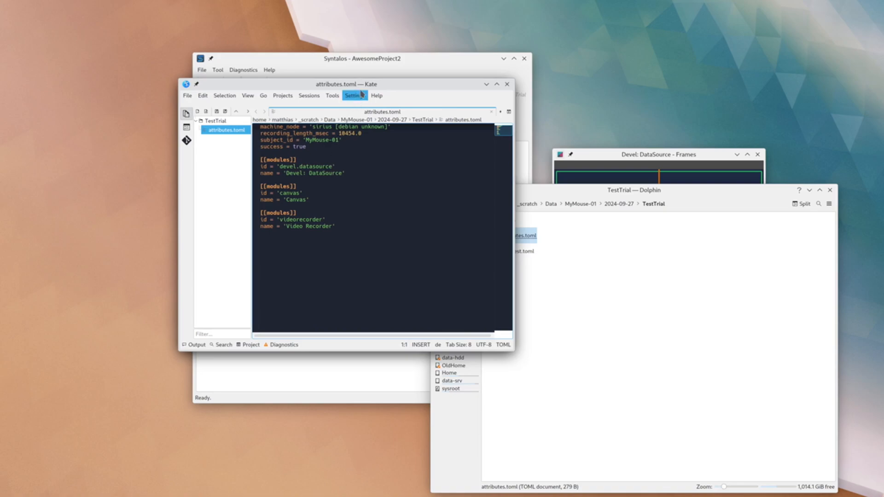
{"action": "left_click_drag", "start_coordinate": [363, 90], "coordinate": [286, 265]}
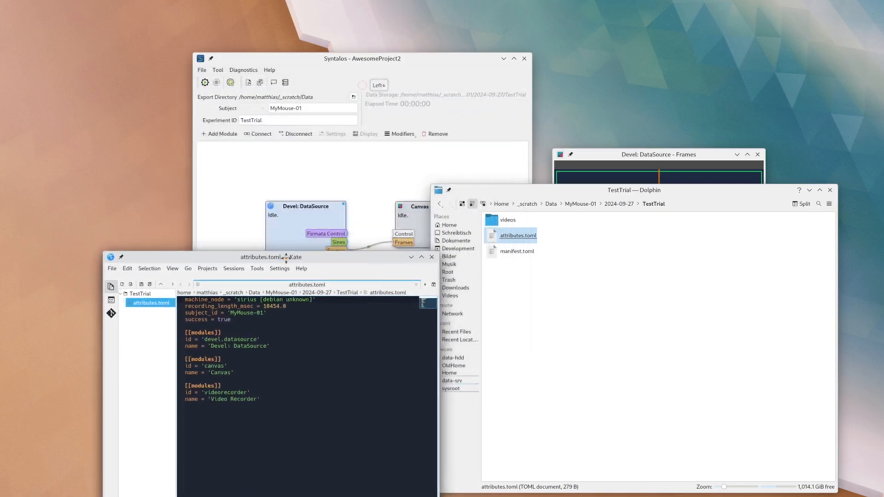
- Examine the recorded files in the devel-datasource folder under videos, and return to Syntalos
{"action": "left_click", "coordinate": [509, 223]}
{"action": "double_click", "coordinate": [509, 224]}
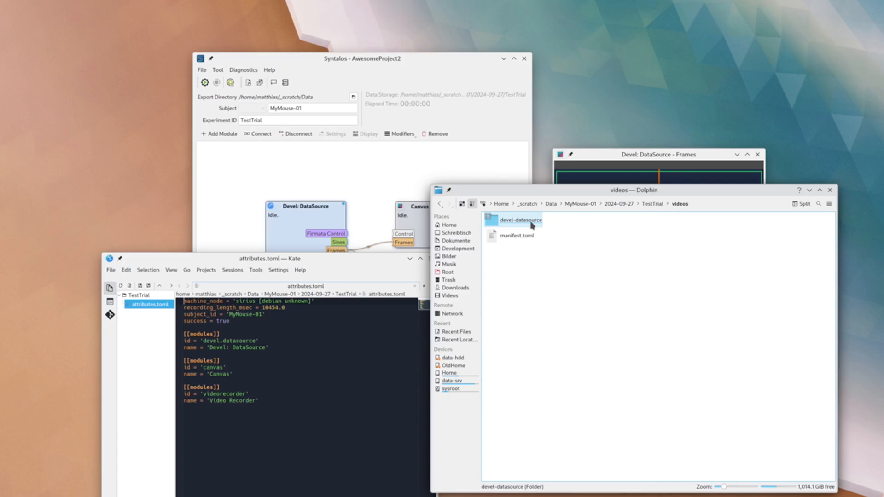
{"action": "double_click", "coordinate": [532, 225]}
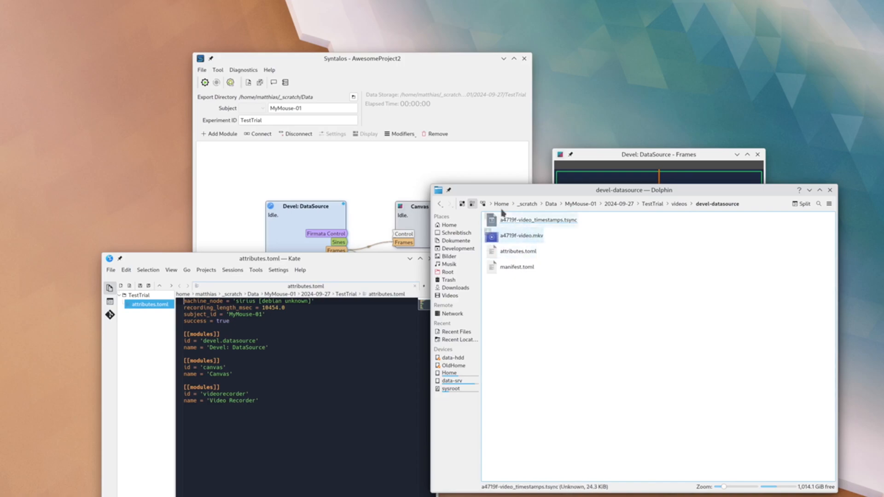
{"action": "left_click", "coordinate": [380, 177]}
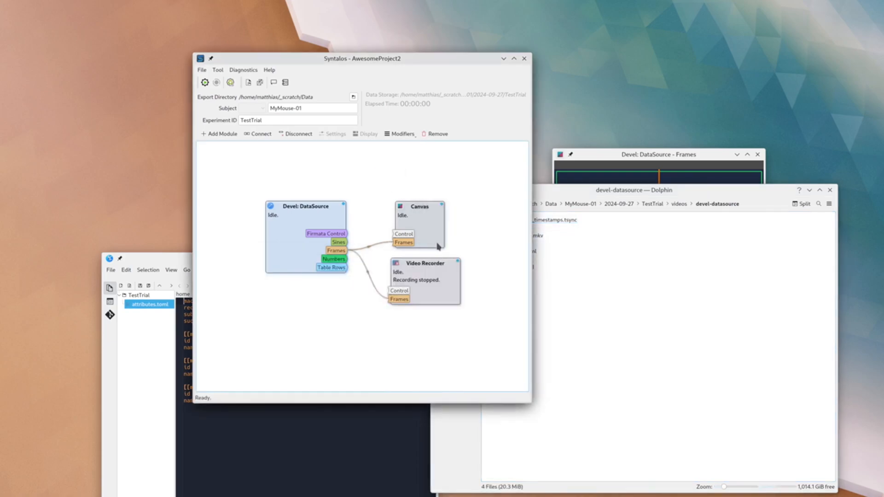
- Try switching off Name from Source in the Video Recorder settings to allow a custom name, and restore the option
{"action": "left_click", "coordinate": [433, 290]}
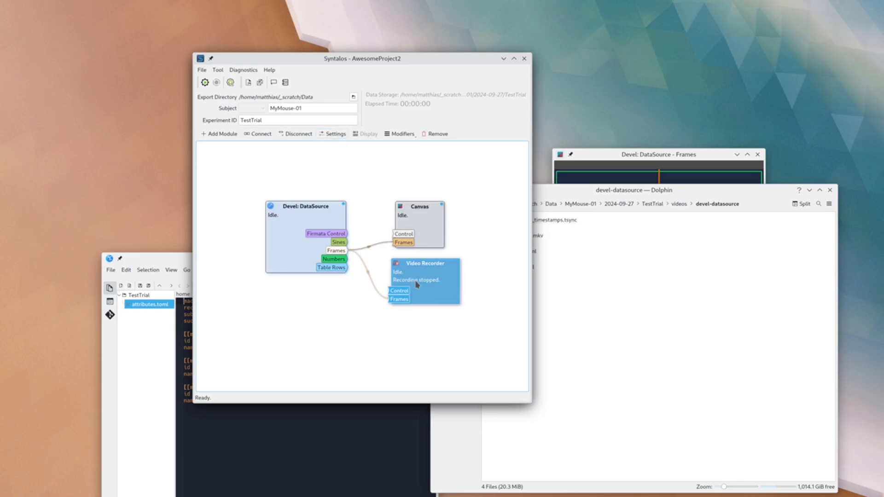
{"action": "double_click", "coordinate": [444, 293]}
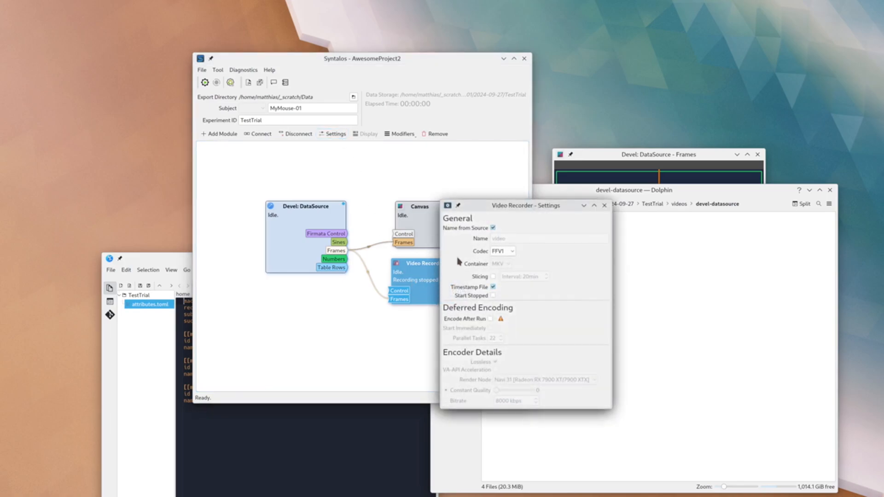
{"action": "left_click", "coordinate": [492, 228]}
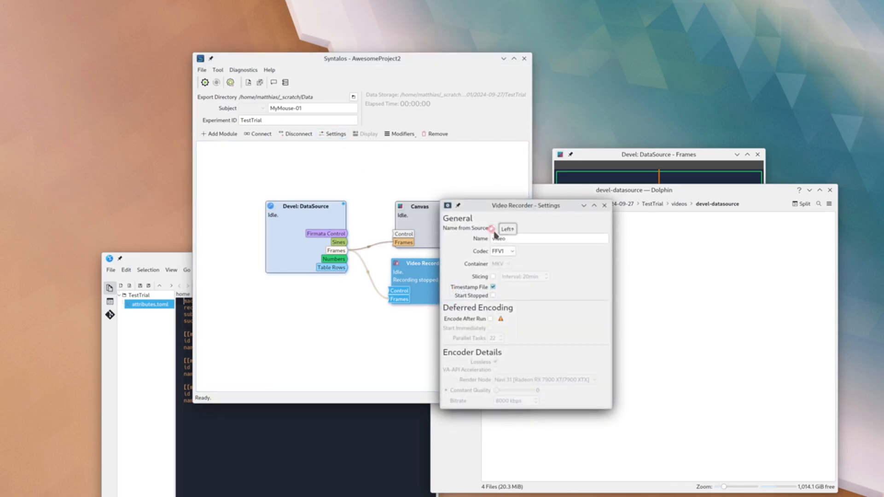
{"action": "left_click", "coordinate": [515, 237]}
{"action": "left_click", "coordinate": [493, 228]}
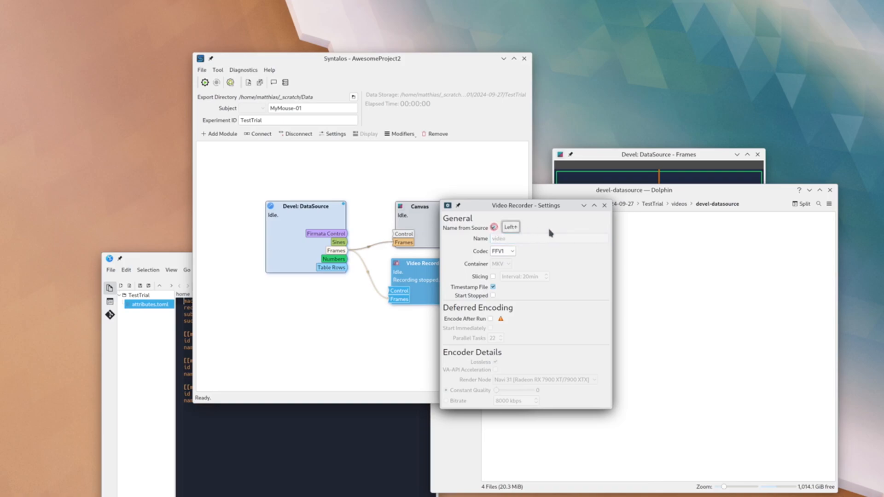
{"action": "left_click", "coordinate": [605, 205]}
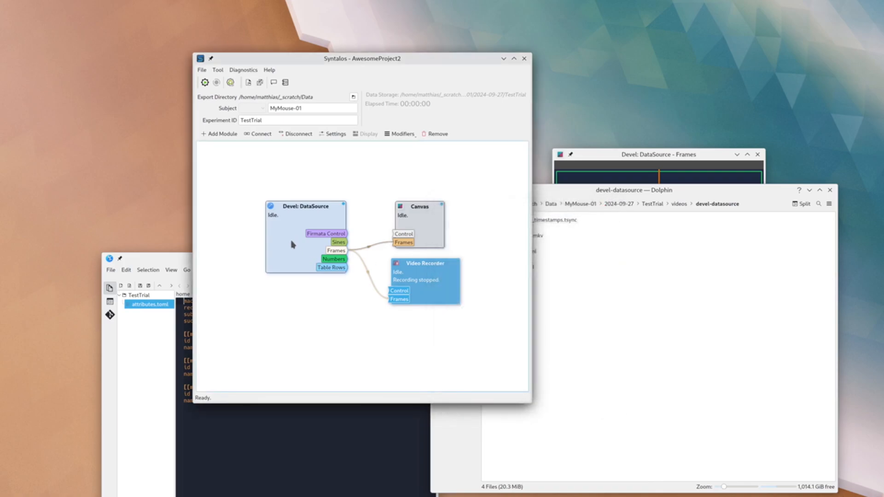
- Rename the Devel: DataSource module to Video Generator
{"action": "left_click", "coordinate": [305, 240]}
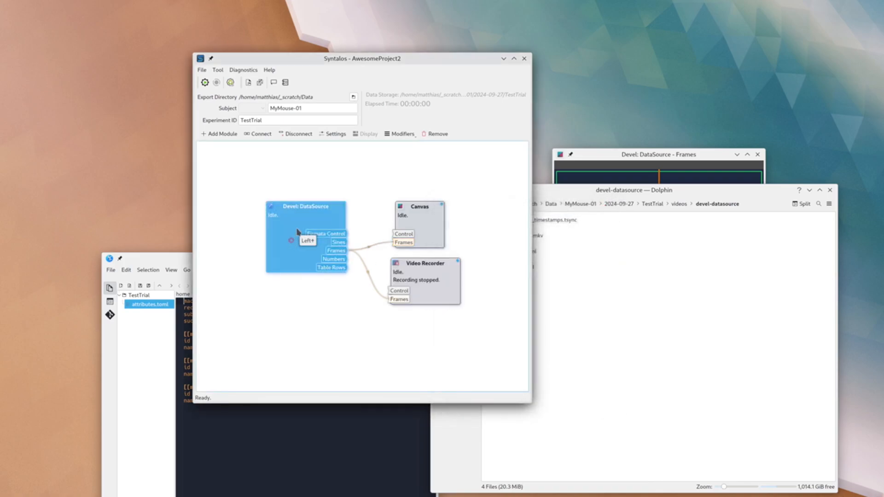
{"action": "left_click", "coordinate": [400, 134]}
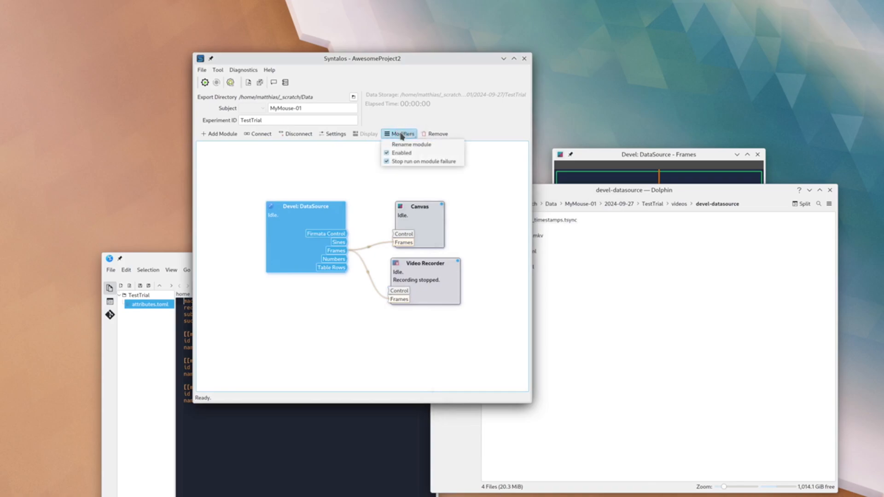
{"action": "left_click", "coordinate": [358, 164]}
{"action": "double_click", "coordinate": [327, 224]}
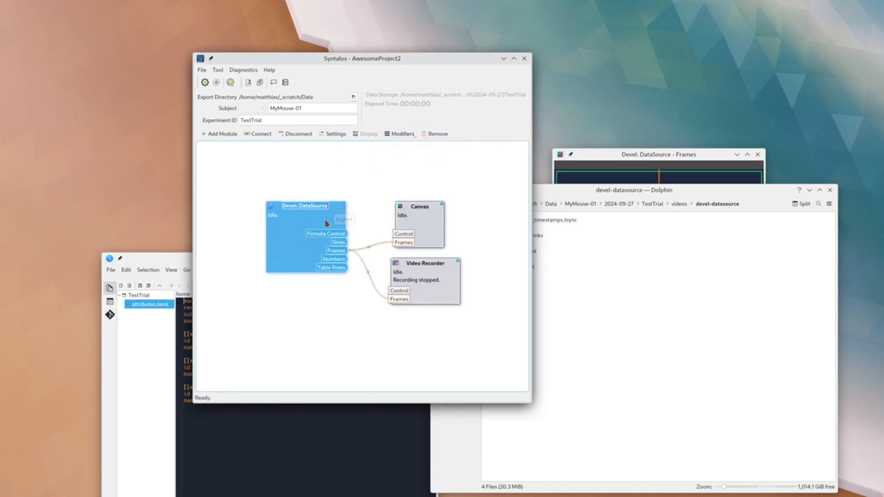
{"action": "type", "text": "Video Generator"}
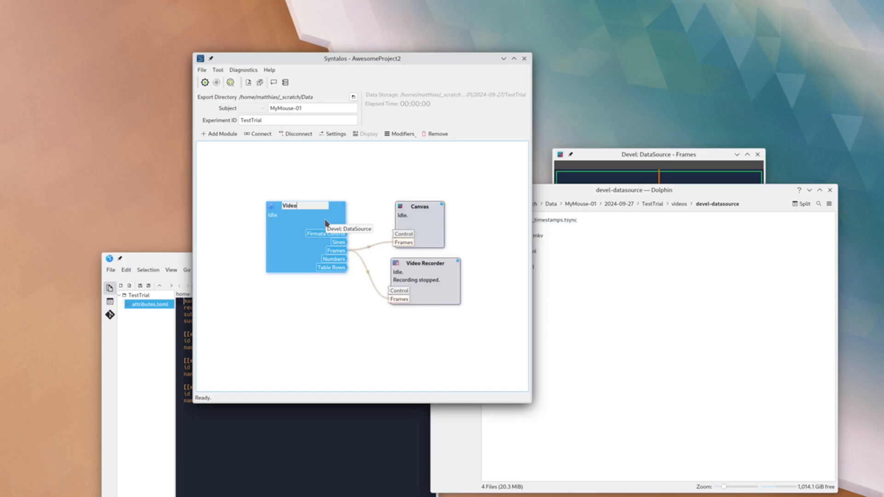
{"action": "key", "text": "Return"}
{"action": "left_click", "coordinate": [263, 167]}
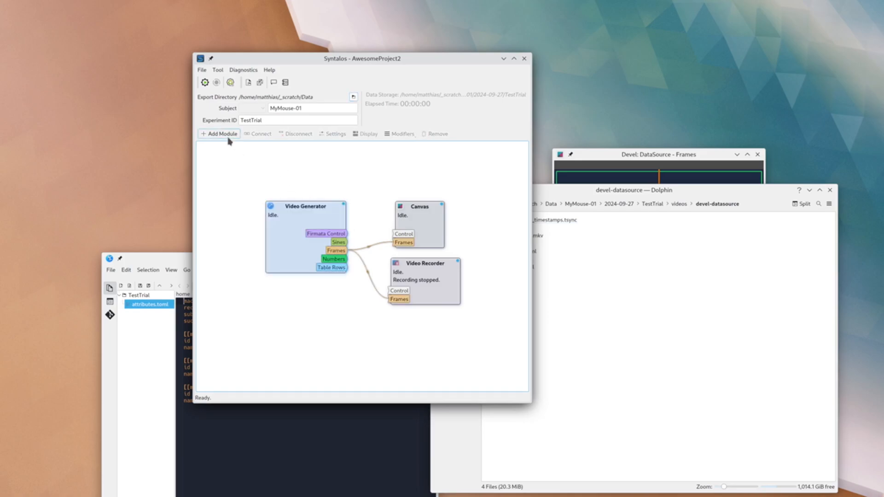
- Record another short run, allowing the existing TestTrial data to be deleted, and stop it after a few seconds
{"action": "left_click", "coordinate": [204, 84]}
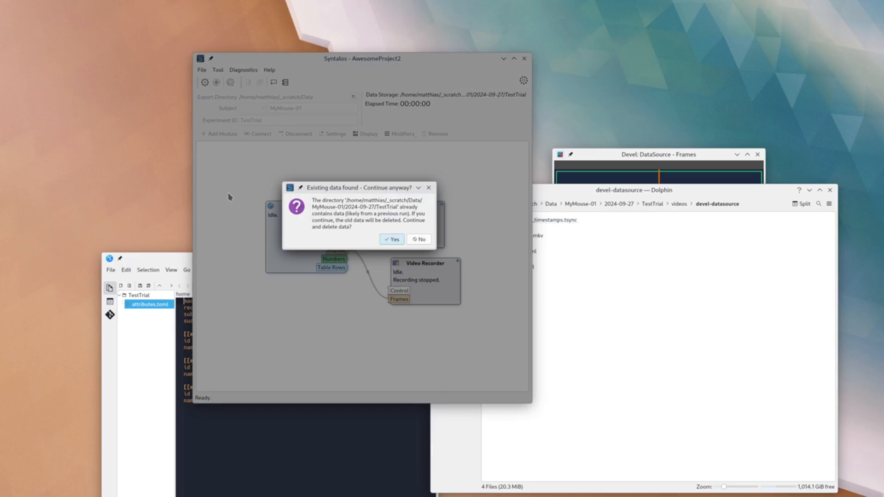
{"action": "left_click", "coordinate": [401, 241]}
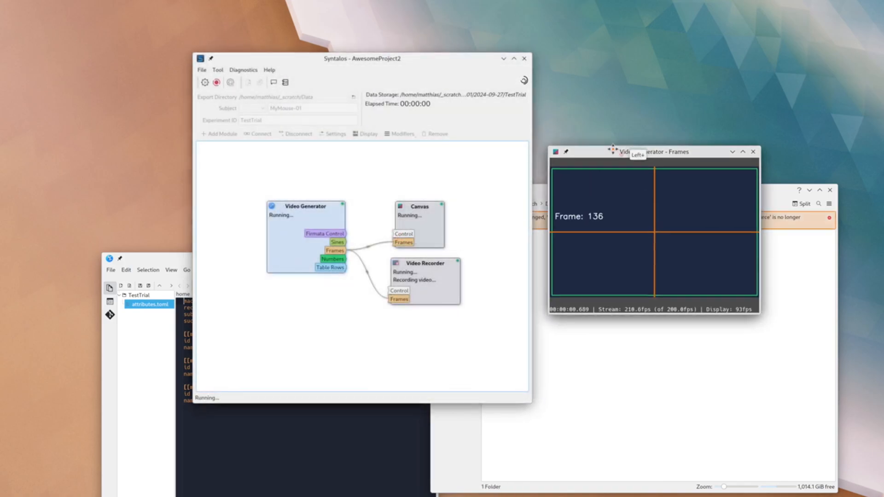
{"action": "left_click_drag", "start_coordinate": [614, 150], "coordinate": [607, 123]}
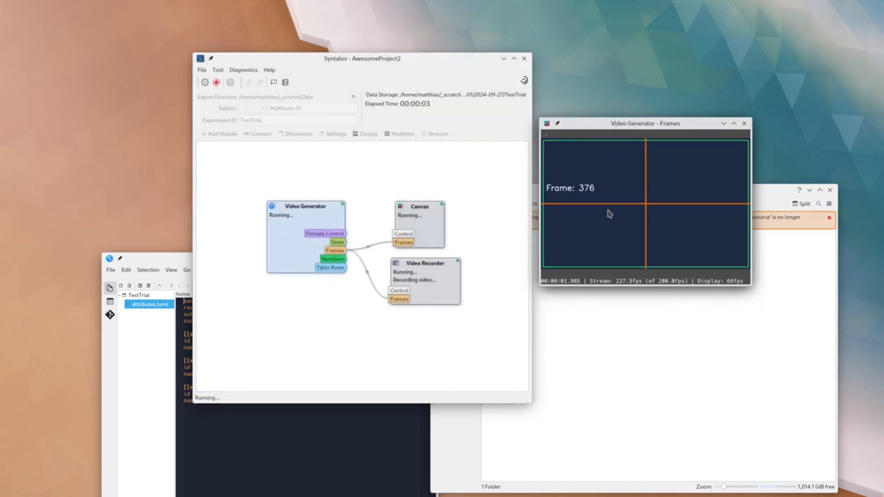
{"action": "left_click", "coordinate": [217, 82]}
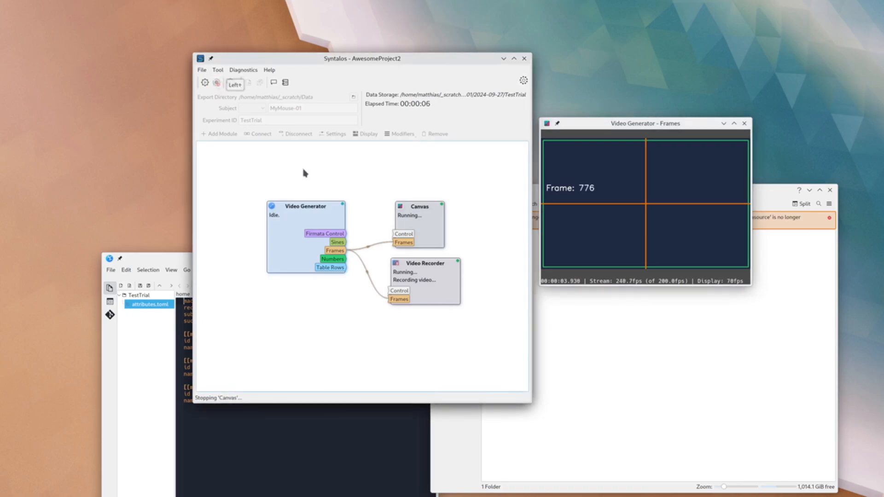
- Examine the new recording's video-generator folder in Dolphin and close the file manager
{"action": "left_click", "coordinate": [617, 376]}
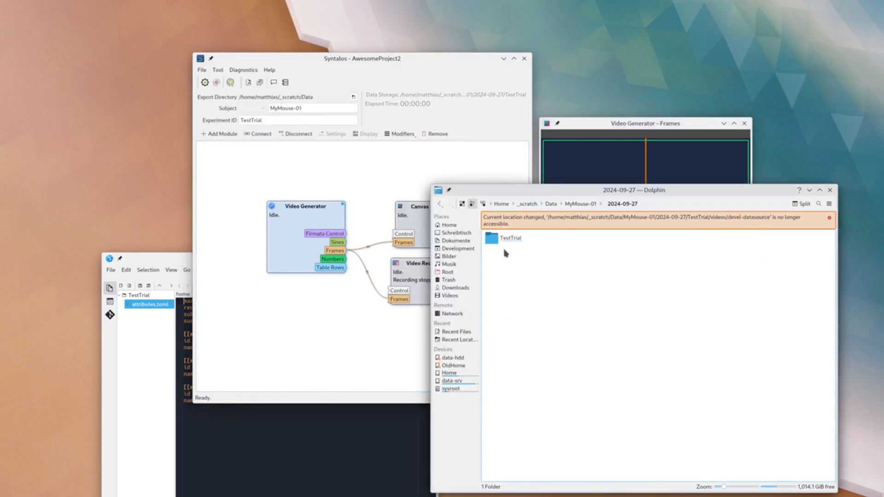
{"action": "left_click", "coordinate": [508, 220]}
{"action": "left_click", "coordinate": [510, 220]}
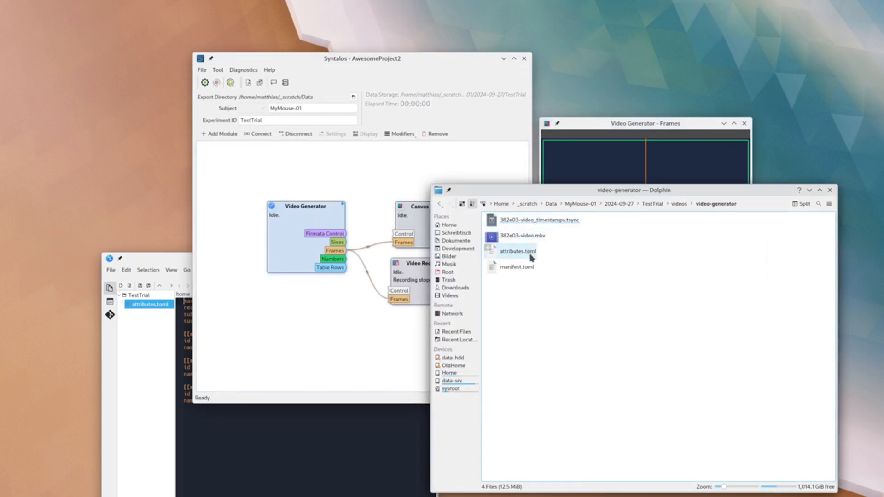
{"action": "left_click", "coordinate": [830, 190]}
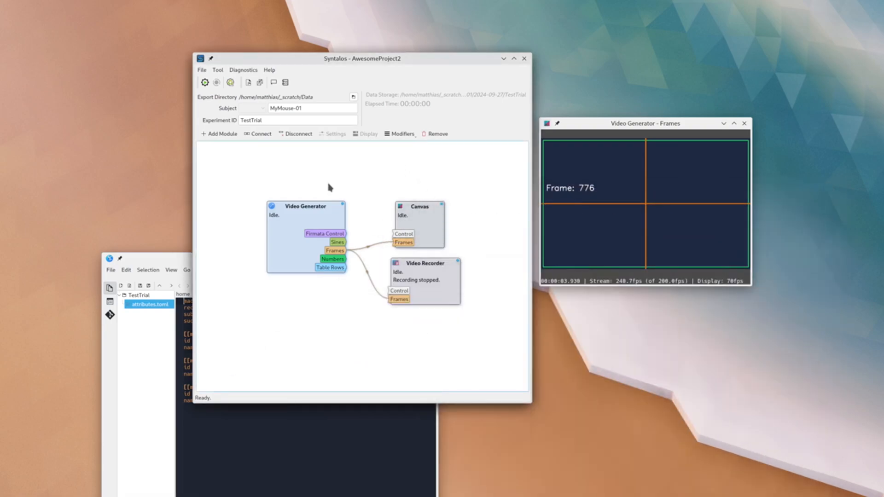
- Annotate the last experiment run with the user comment "Everything went fine!" and apply it
{"action": "left_click", "coordinate": [337, 176]}
{"action": "left_click", "coordinate": [275, 83]}
{"action": "left_click", "coordinate": [337, 238]}
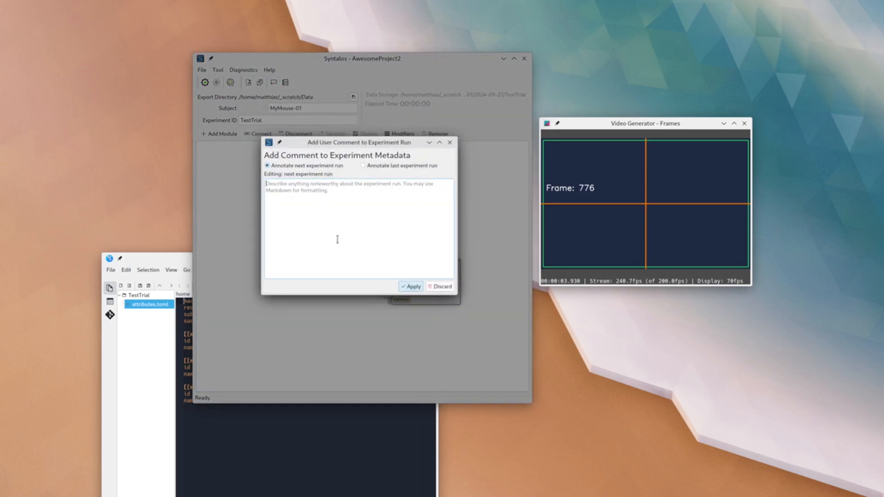
{"action": "left_click", "coordinate": [378, 166]}
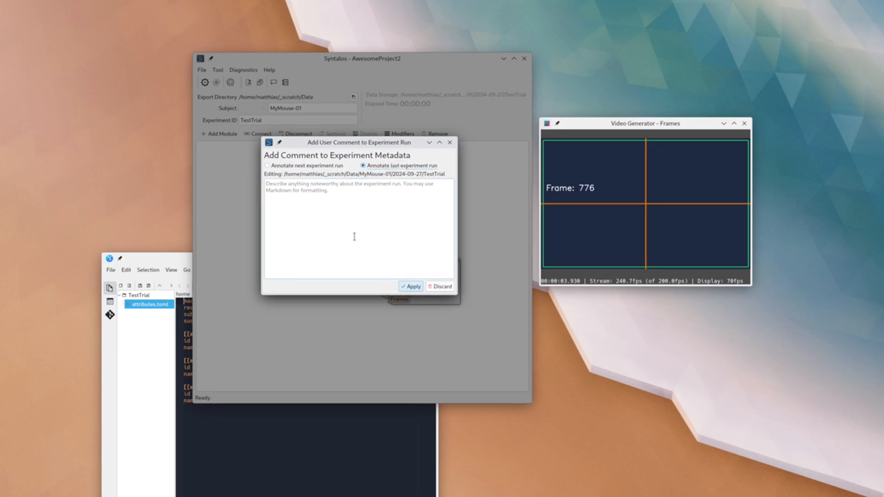
{"action": "left_click", "coordinate": [353, 232]}
{"action": "type", "text": "Every"}
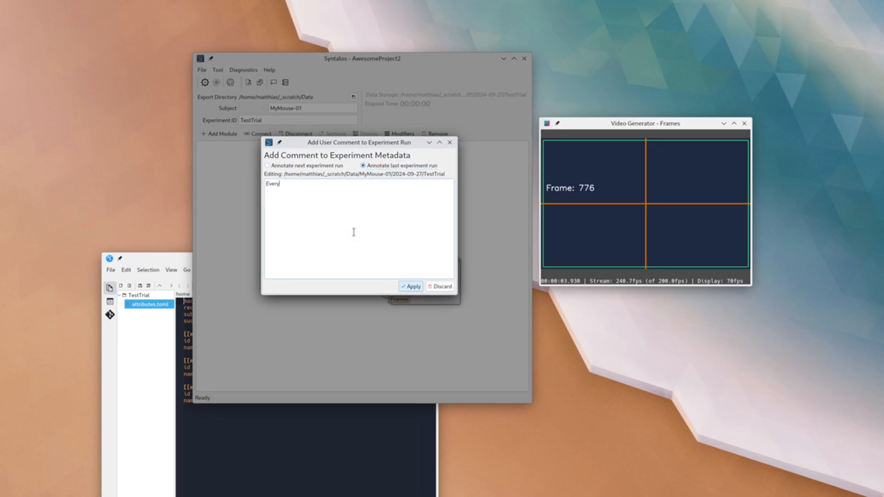
{"action": "type", "text": "thing went fine!"}
{"action": "left_click", "coordinate": [408, 290]}
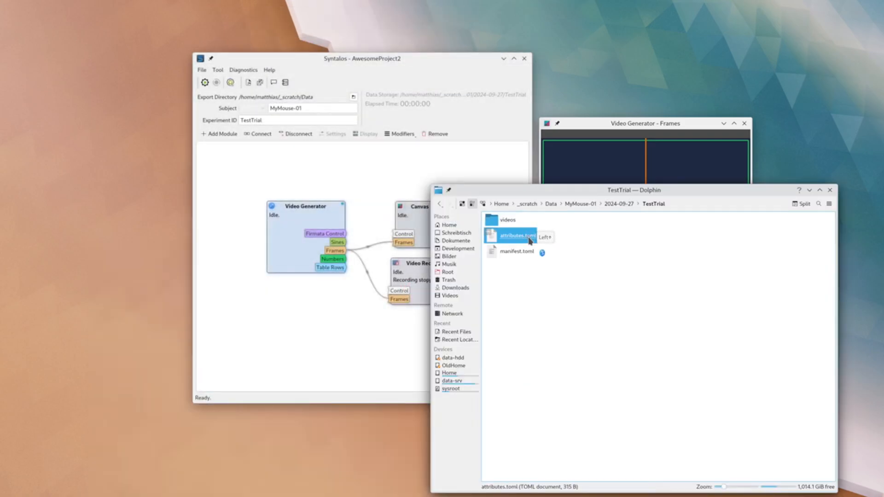
- Open the TestTrial attributes.toml file in Kate, check its user_comment entry, and close both the editor and Dolphin
{"action": "double_click", "coordinate": [517, 236]}
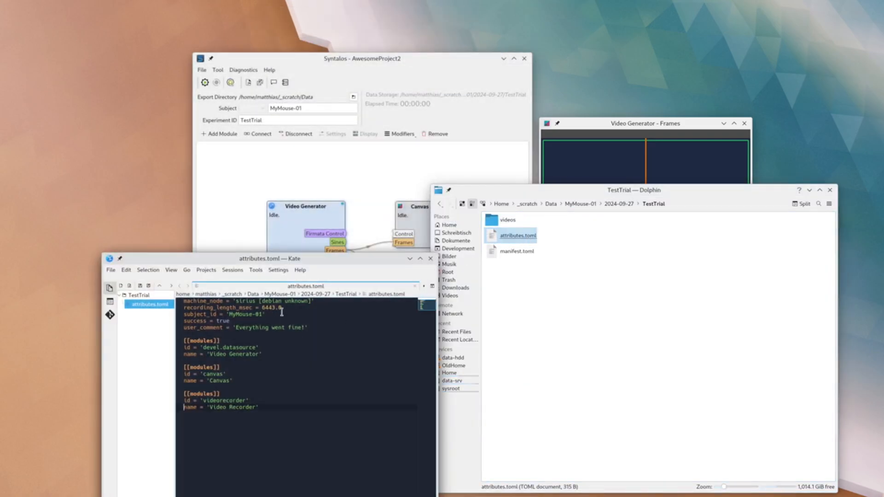
{"action": "left_click_drag", "start_coordinate": [316, 258], "coordinate": [367, 192]}
{"action": "left_click", "coordinate": [289, 261]}
{"action": "left_click_drag", "start_coordinate": [289, 261], "coordinate": [341, 261]}
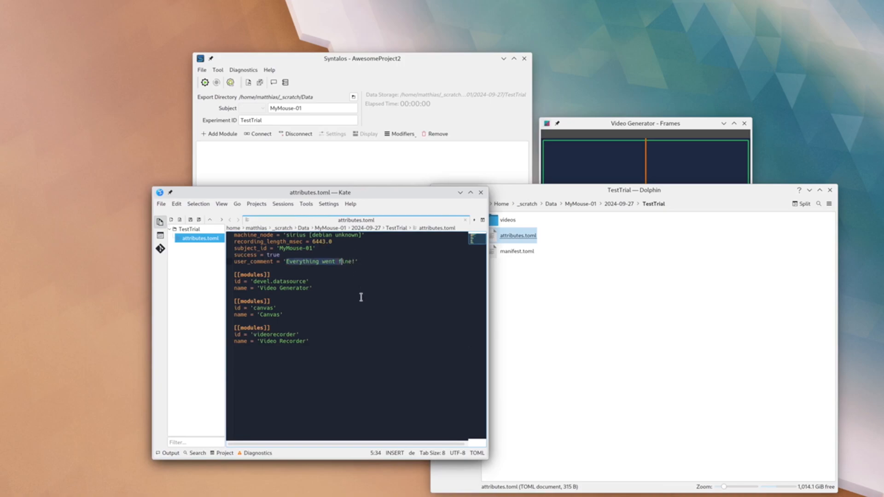
{"action": "left_click", "coordinate": [260, 268]}
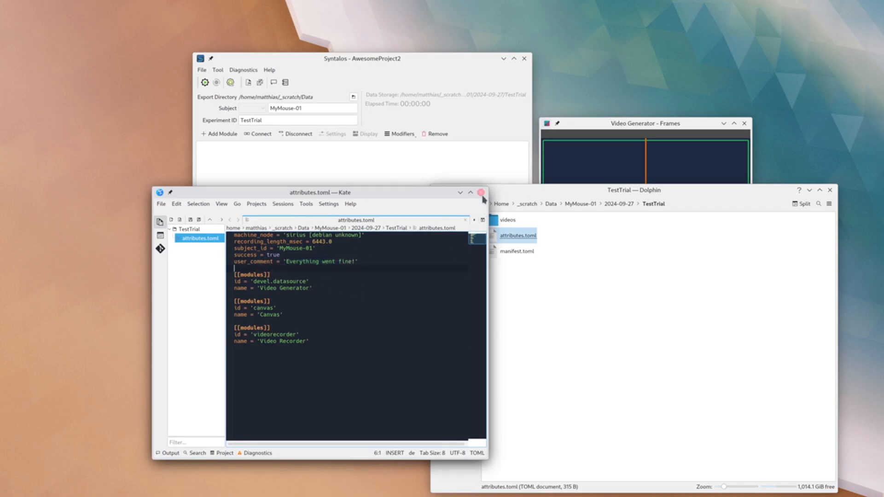
{"action": "left_click_drag", "start_coordinate": [454, 192], "coordinate": [527, 157]}
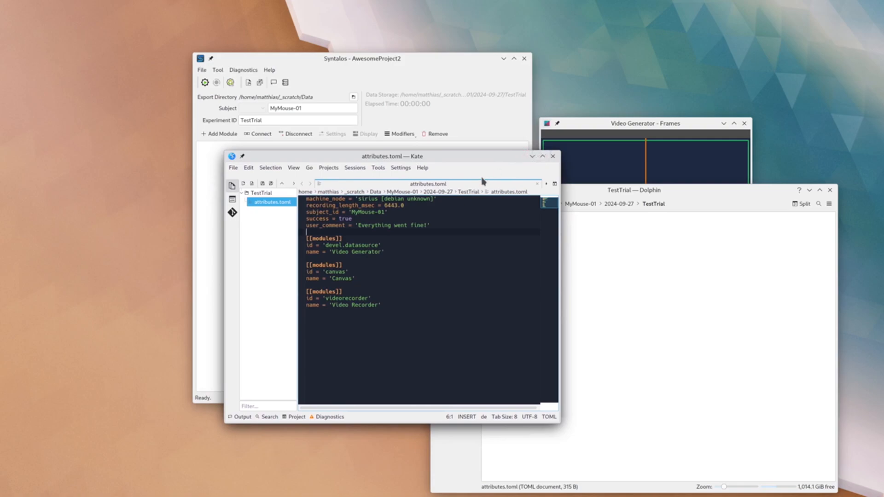
{"action": "left_click", "coordinate": [552, 156]}
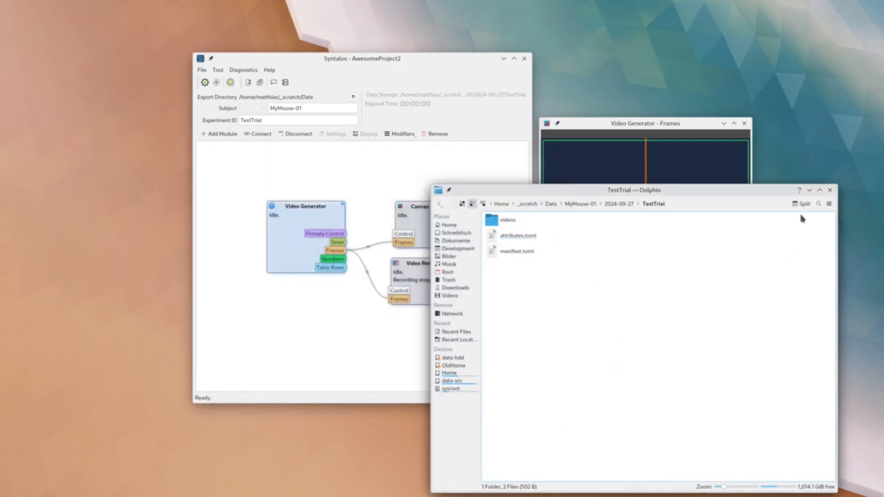
{"action": "left_click", "coordinate": [829, 190]}
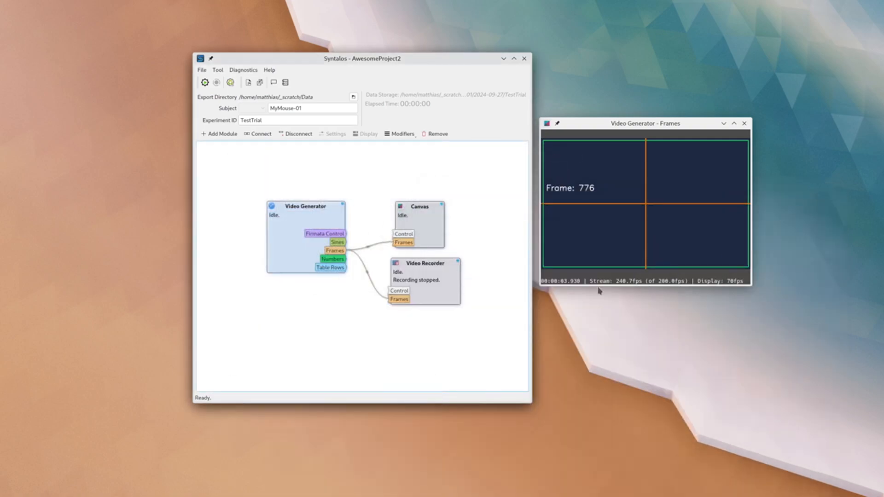
- Add an active test subject with ID Subject-01 and group Control to the project's subject list
{"action": "left_click", "coordinate": [288, 83]}
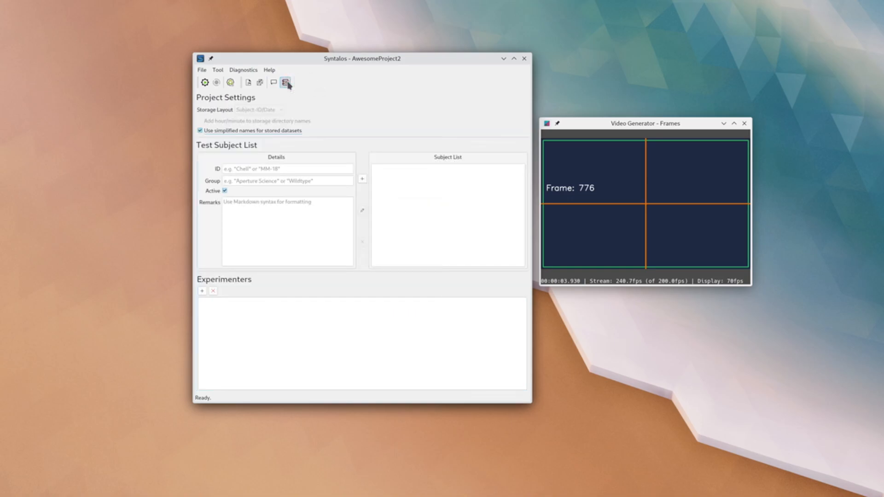
{"action": "left_click", "coordinate": [292, 169]}
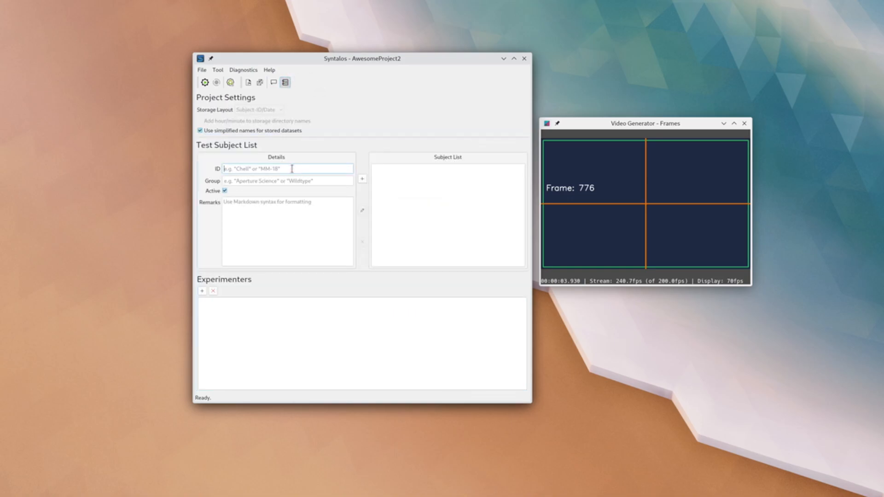
{"action": "type", "text": "Subject-01"}
{"action": "left_click", "coordinate": [298, 181]}
{"action": "type", "text": "Control"}
{"action": "left_click", "coordinate": [363, 179]}
- Add a second test subject with ID Subject-02 and group Test to the subject list
{"action": "left_click", "coordinate": [274, 170]}
{"action": "key", "text": "BackSpace"}
{"action": "type", "text": "2"}
{"action": "double_click", "coordinate": [284, 181]}
{"action": "type", "text": "Test"}
{"action": "left_click", "coordinate": [363, 180]}
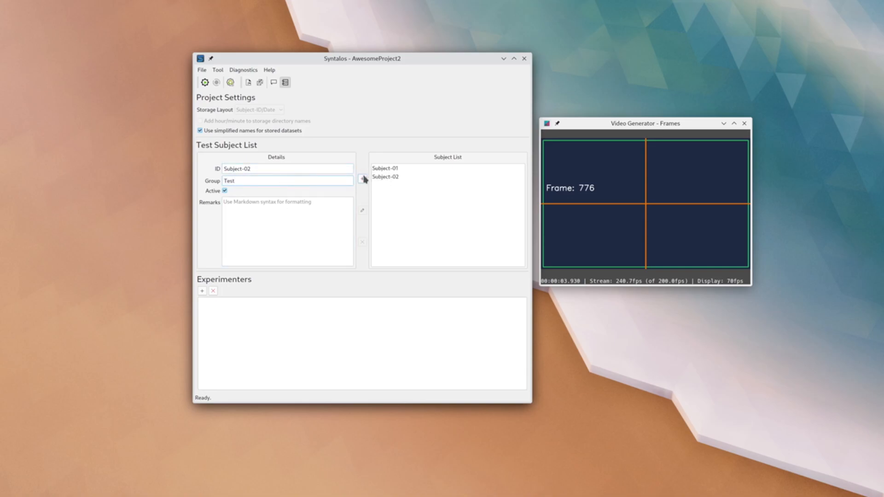
{"action": "left_click", "coordinate": [202, 290]}
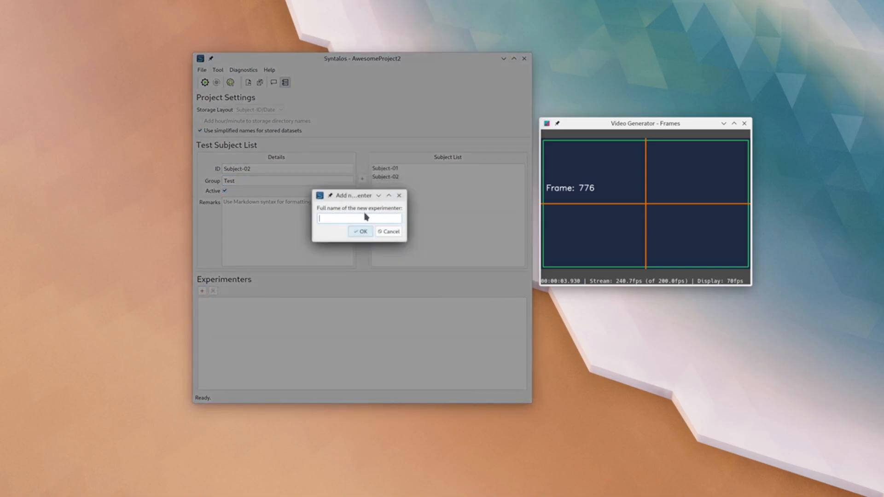
{"action": "left_click", "coordinate": [387, 232]}
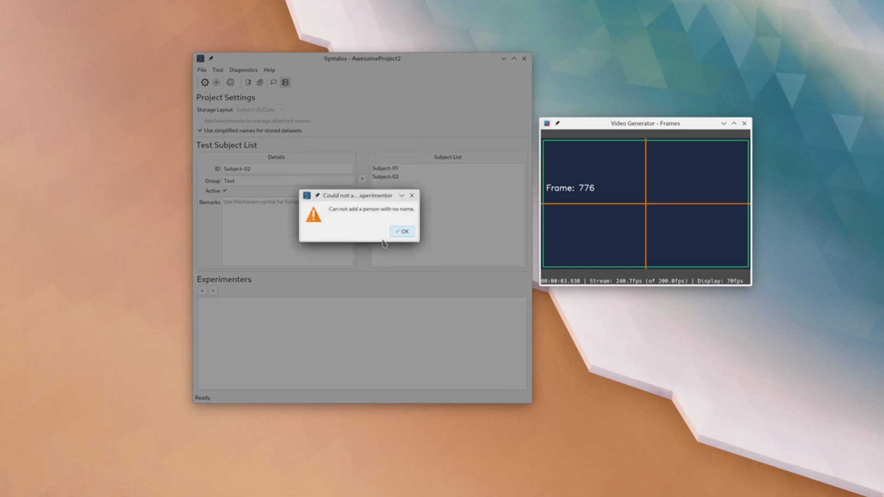
{"action": "left_click", "coordinate": [397, 231]}
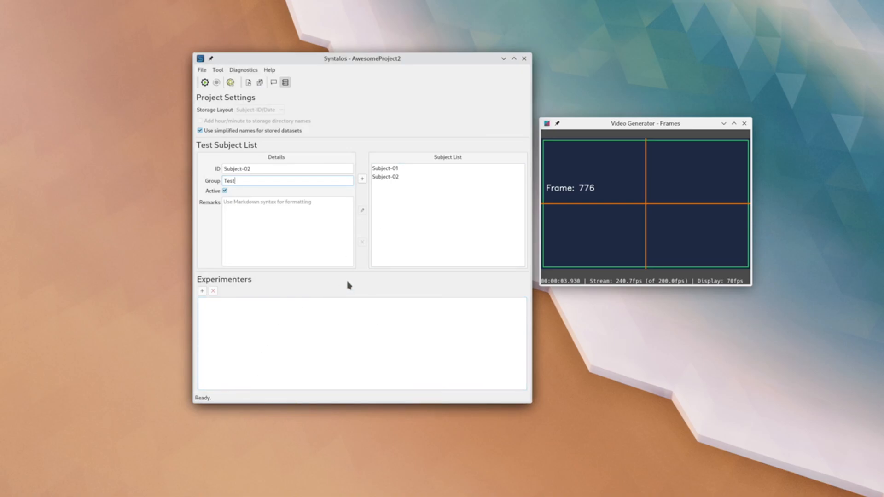
- Return to the module graph, choose Subject-02 as the run's subject, and perform a brief ephemeral run
{"action": "left_click", "coordinate": [285, 83]}
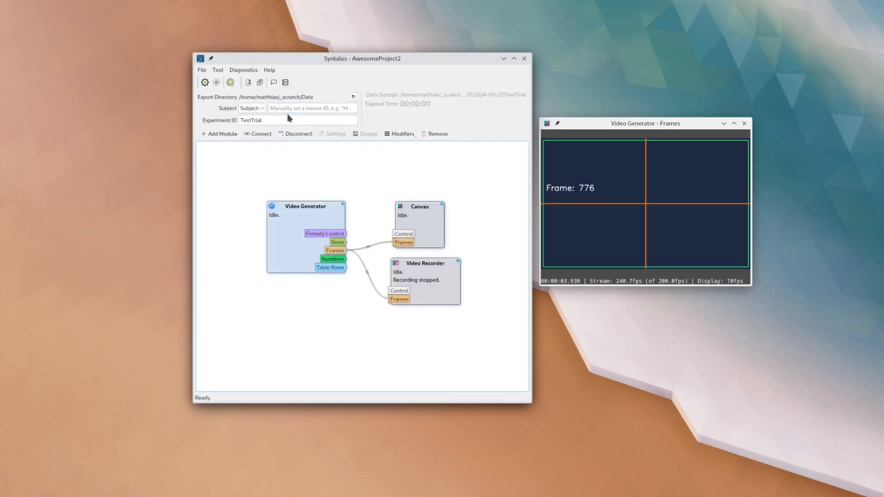
{"action": "left_click", "coordinate": [258, 109]}
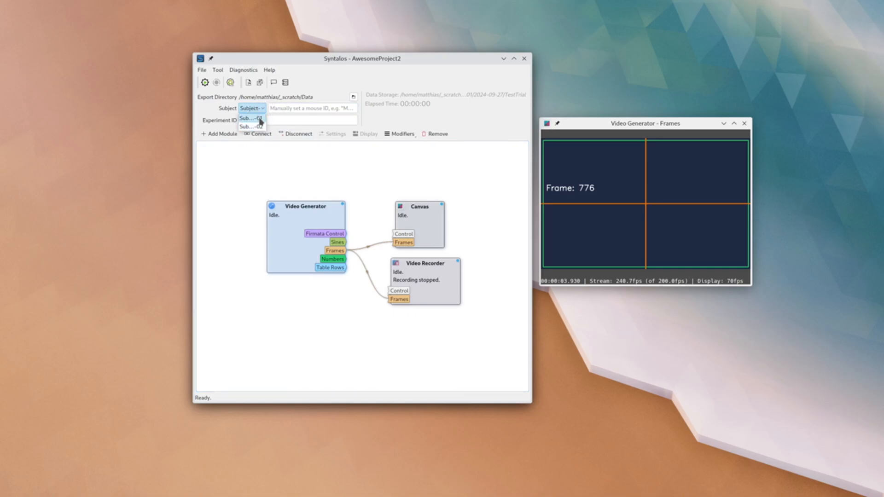
{"action": "left_click", "coordinate": [259, 126]}
{"action": "left_click", "coordinate": [230, 82]}
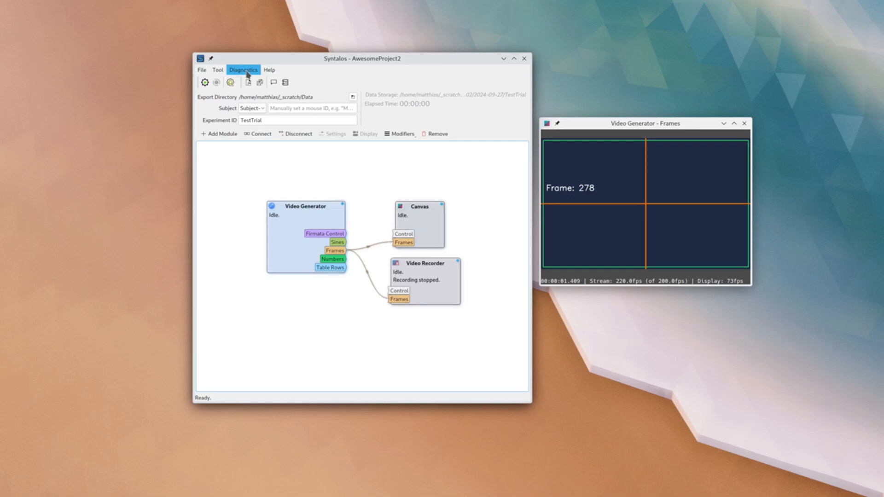
- Show the system diagnostics, copy the information to the clipboard, and close the report
{"action": "left_click", "coordinate": [247, 72]}
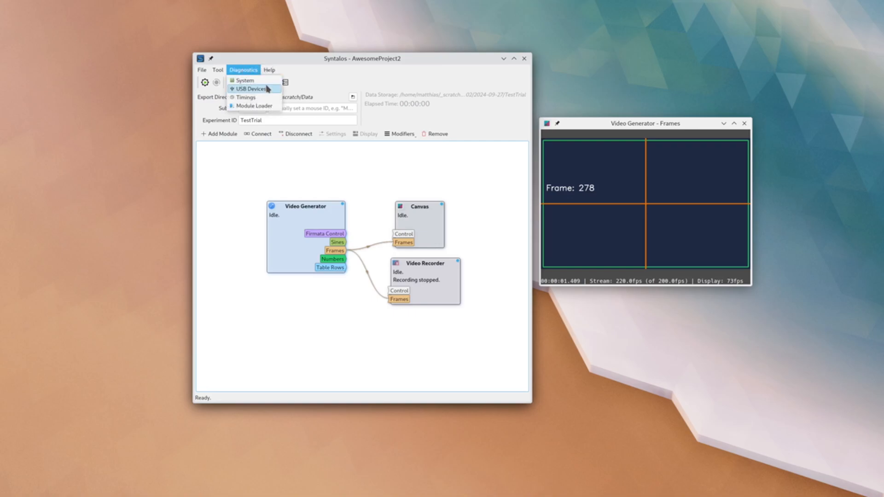
{"action": "left_click", "coordinate": [265, 82]}
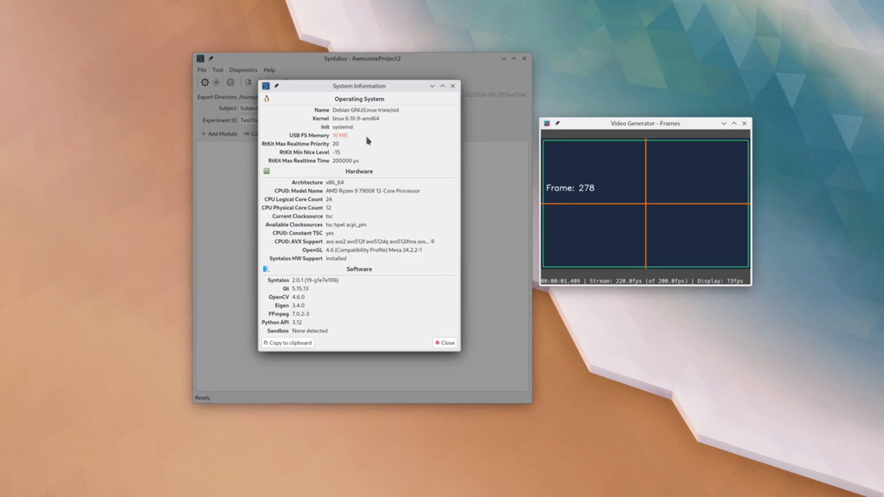
{"action": "left_click", "coordinate": [307, 345]}
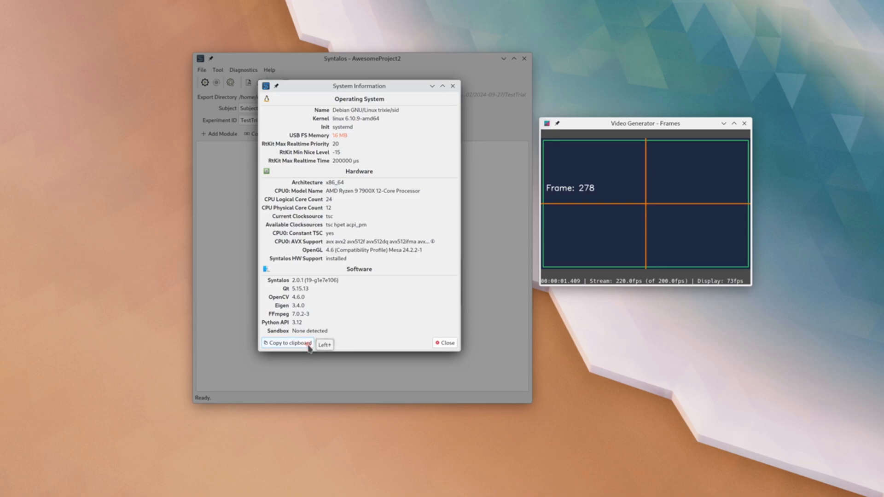
{"action": "left_click", "coordinate": [444, 346]}
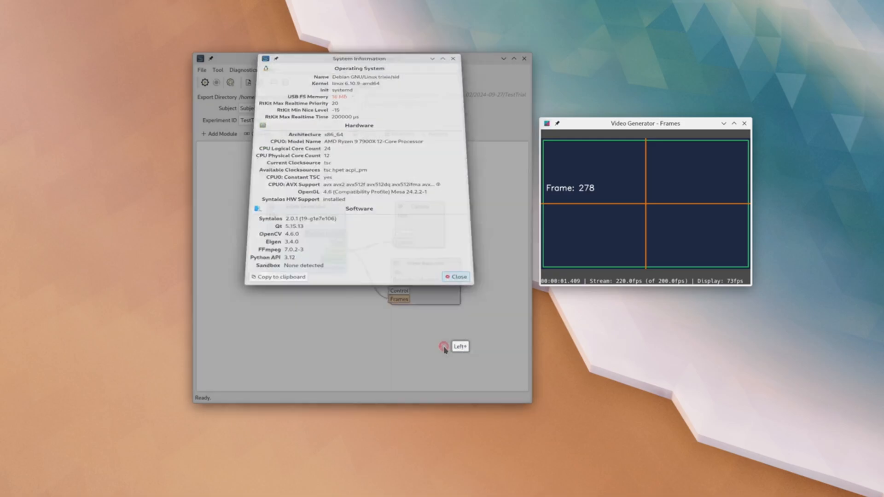
- View the module loader log among the diagnostics and close it
{"action": "left_click", "coordinate": [256, 70]}
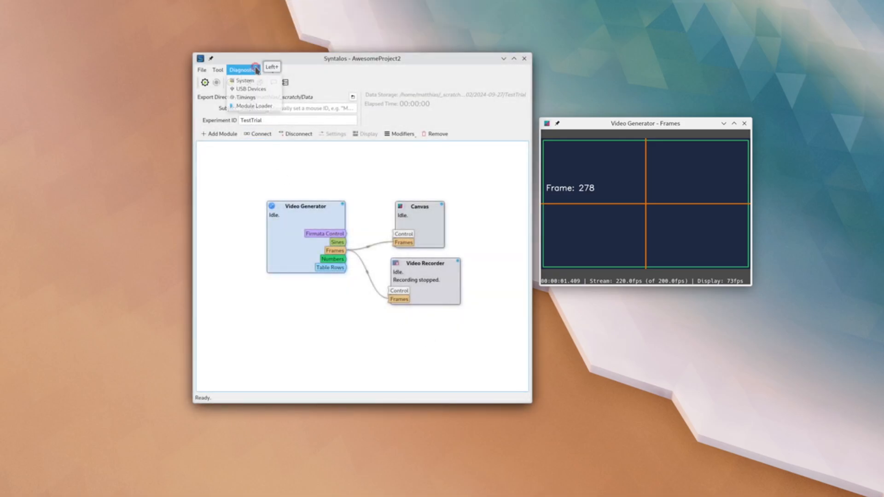
{"action": "left_click", "coordinate": [269, 108]}
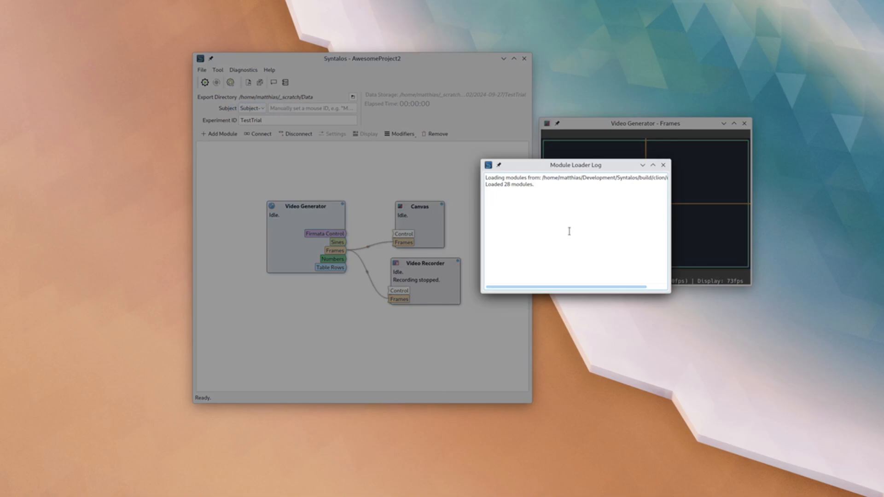
{"action": "left_click", "coordinate": [664, 166]}
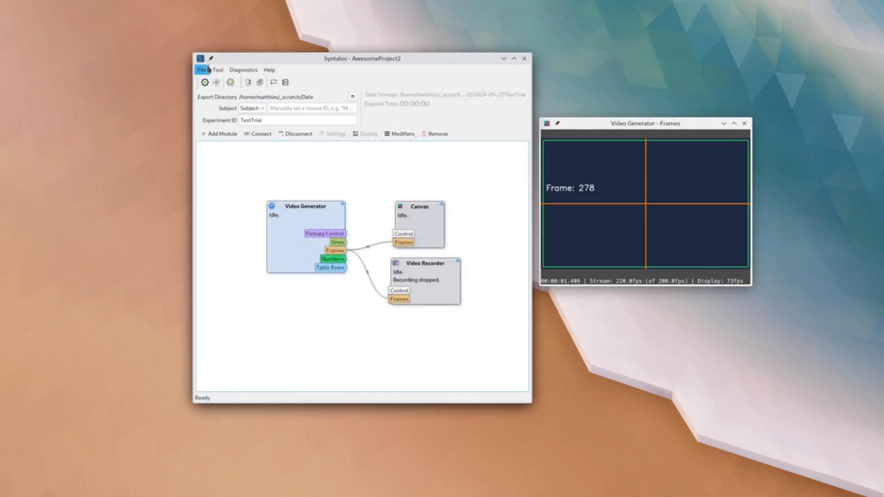
- Look over the general options in the global Syntalos settings and close them without changes
{"action": "left_click", "coordinate": [217, 70]}
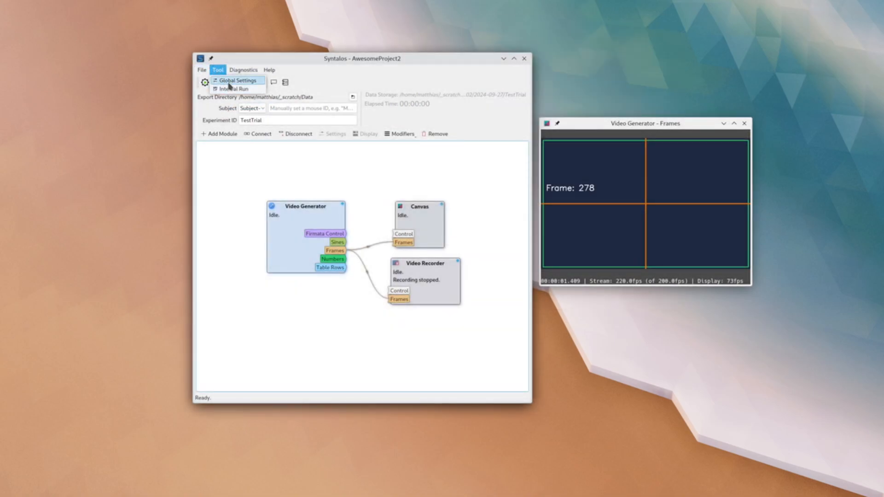
{"action": "left_click", "coordinate": [228, 82]}
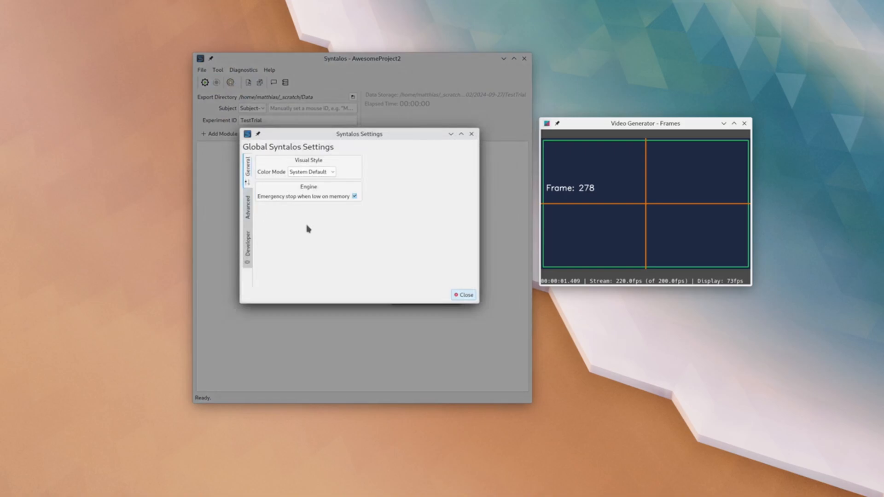
{"action": "left_click", "coordinate": [463, 295]}
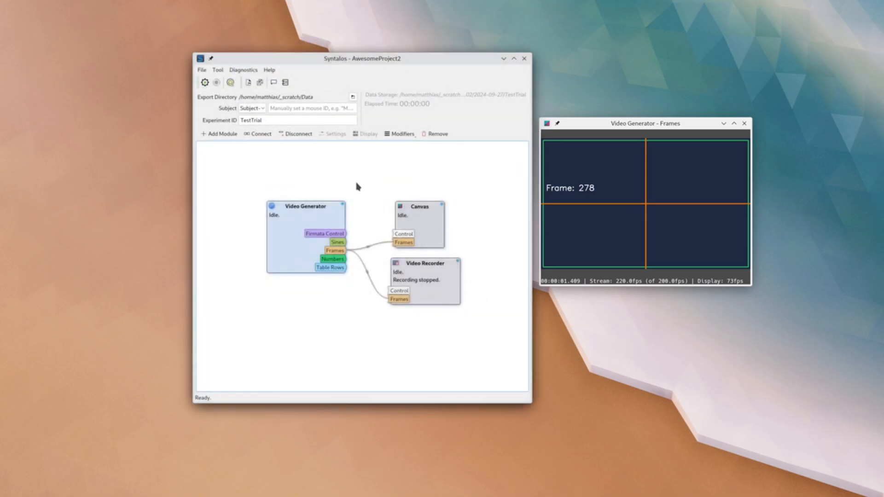
- Review the modifier options available for the Video Generator module
{"action": "left_click", "coordinate": [326, 216]}
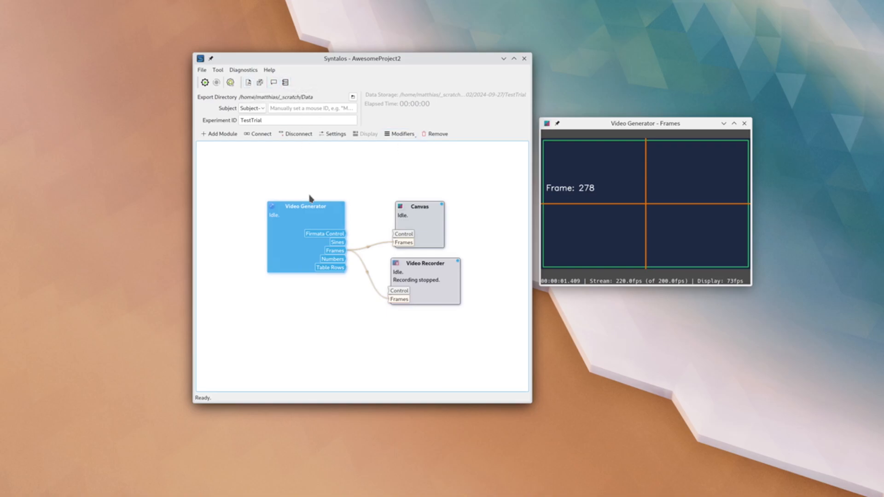
{"action": "left_click", "coordinate": [407, 137]}
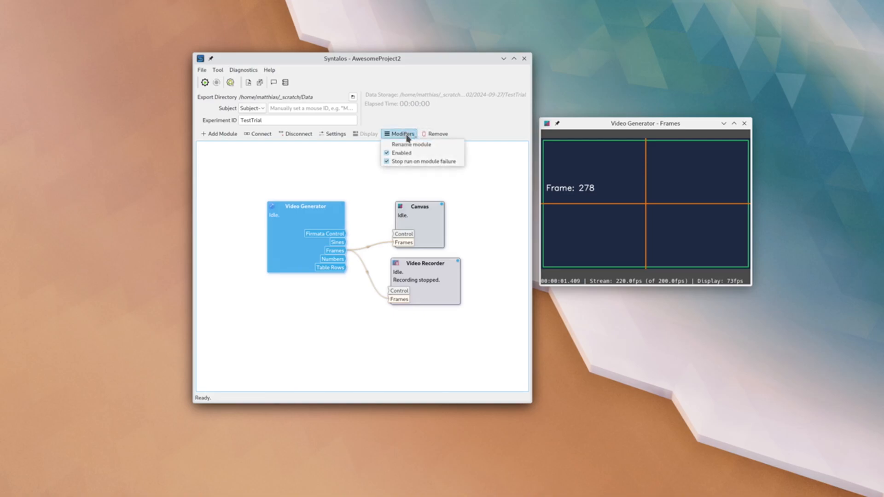
{"action": "left_click", "coordinate": [407, 136]}
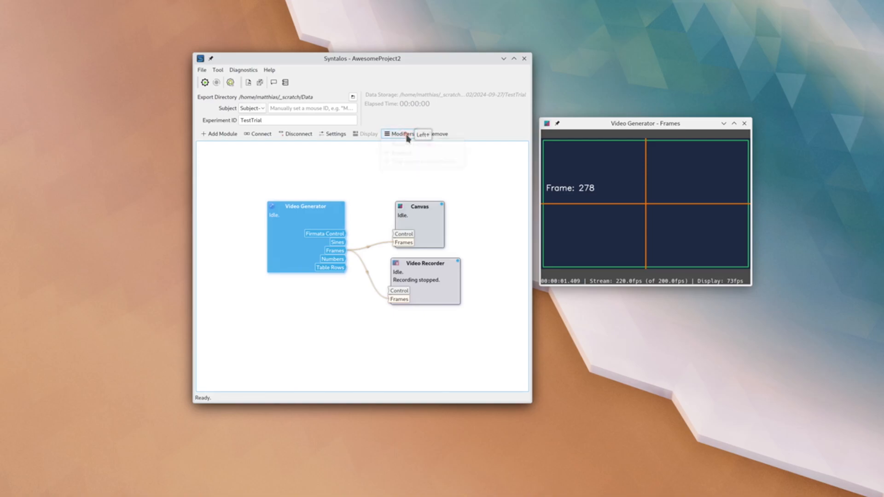
- Deselect the Video Generator module and close Syntalos
{"action": "left_click", "coordinate": [327, 167]}
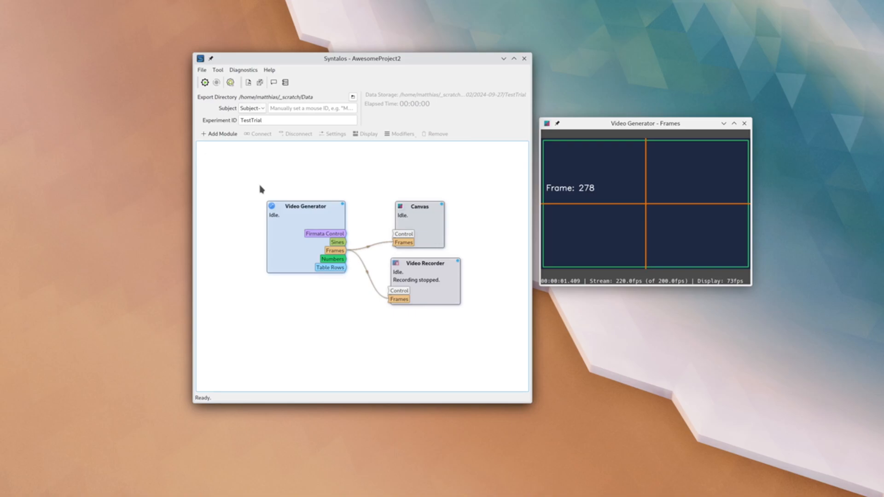
{"action": "left_click", "coordinate": [524, 59]}
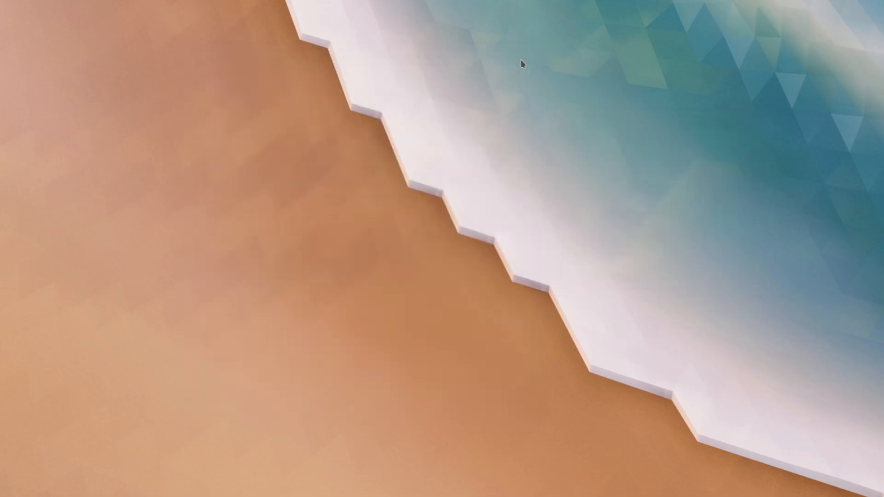